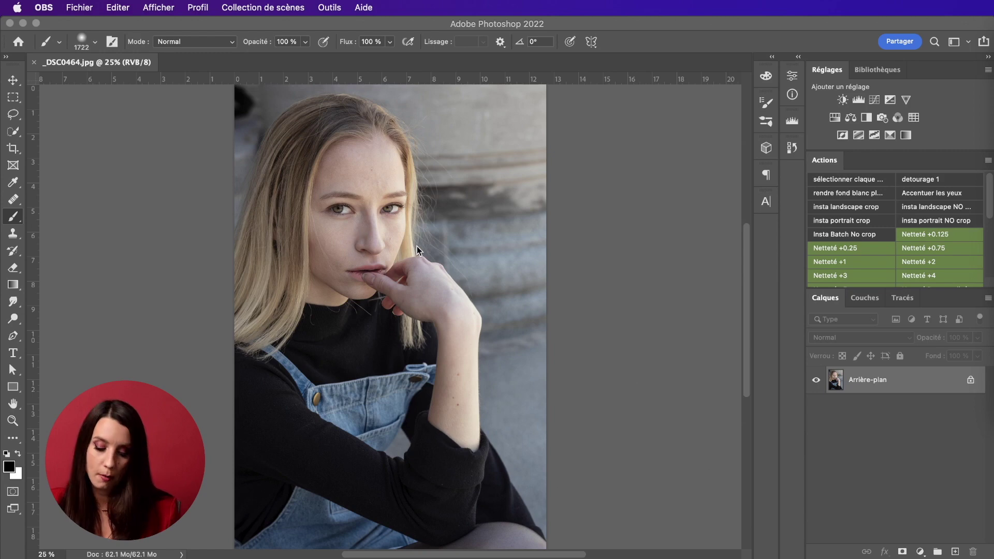
Step: Examine the individual pixels of the portrait at extreme magnification and return to the full-image view
{"action": "left_click", "coordinate": [385, 216]}
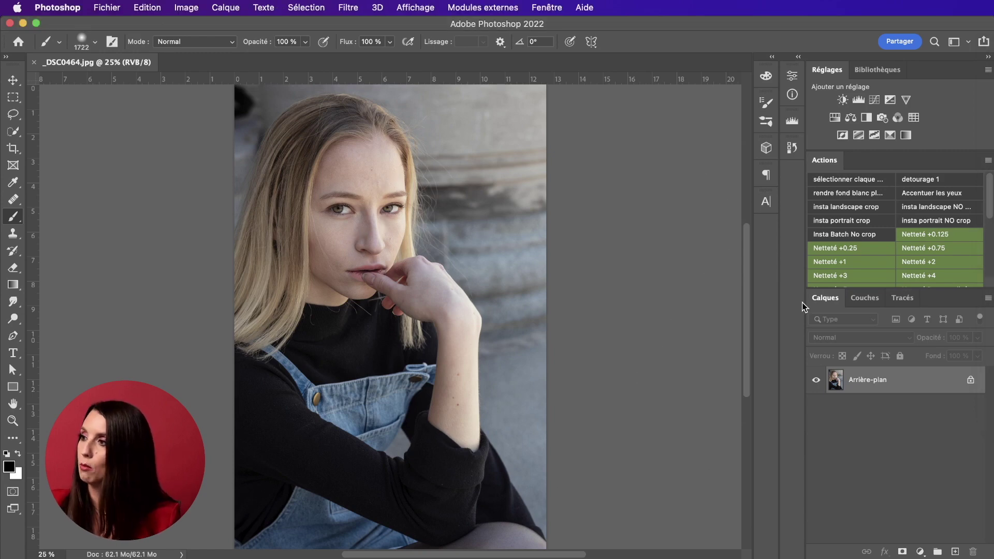
{"action": "key", "text": "z"}
{"action": "left_click_drag", "start_coordinate": [380, 216], "coordinate": [668, 231]}
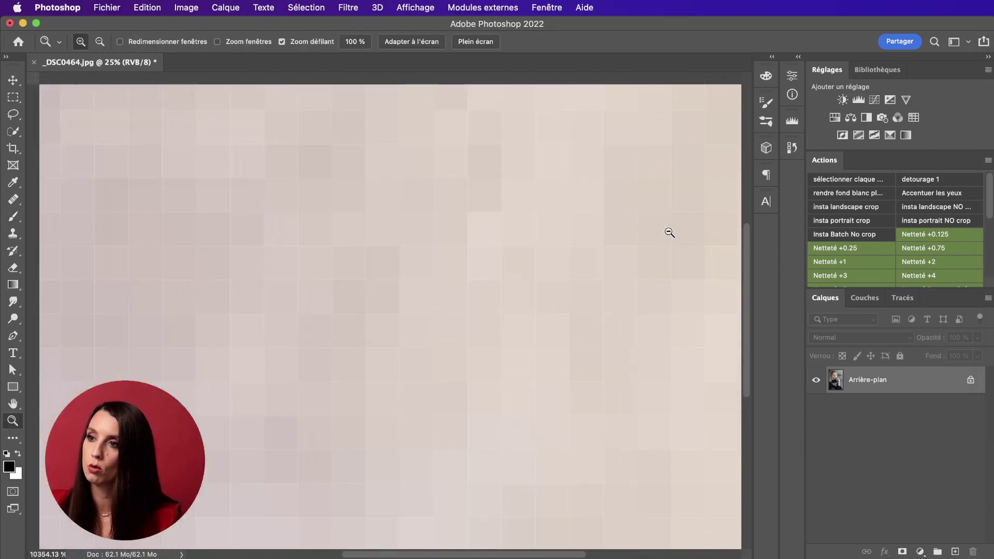
{"action": "key", "text": "b"}
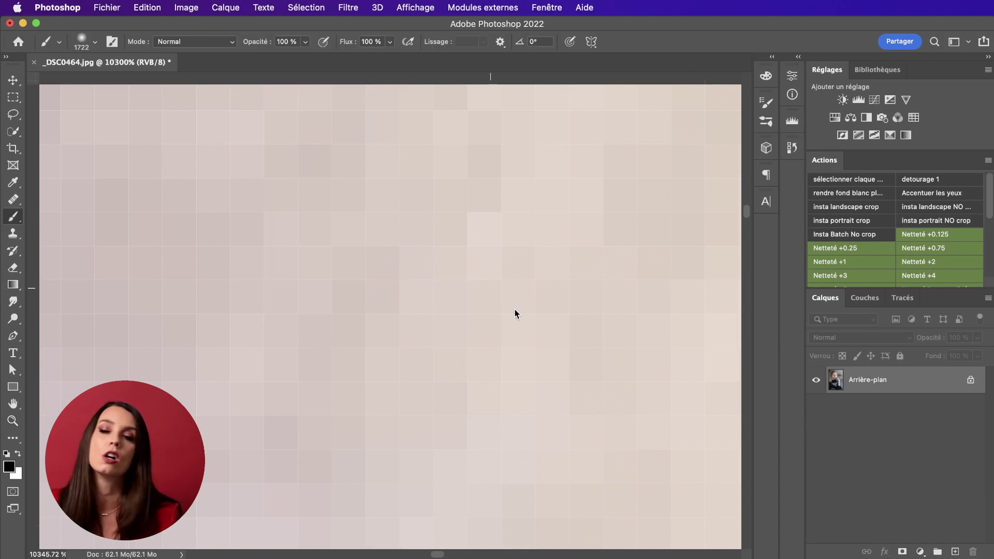
{"action": "key", "text": "z"}
{"action": "mouse_move", "coordinate": [547, 282]}
{"action": "left_mouse_down"}
{"action": "mouse_move", "coordinate": [517, 278]}
{"action": "mouse_move", "coordinate": [244, 329]}
{"action": "left_mouse_up"}
{"action": "key", "text": "b"}
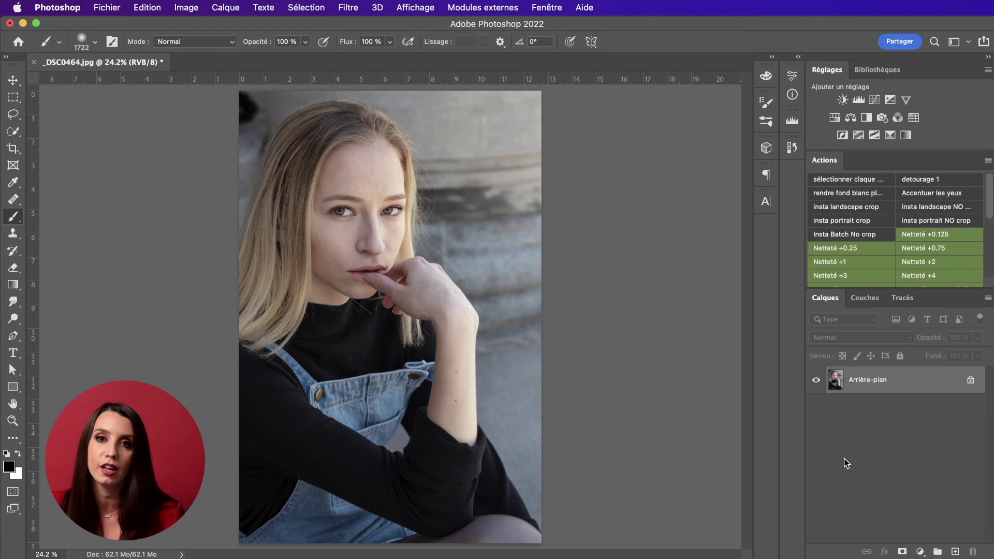
Step: Duplicate the Arrière-plan layer and check the image with the original layer hidden and shown
{"action": "left_click_drag", "start_coordinate": [927, 383], "coordinate": [960, 550]}
{"action": "left_click", "coordinate": [816, 407]}
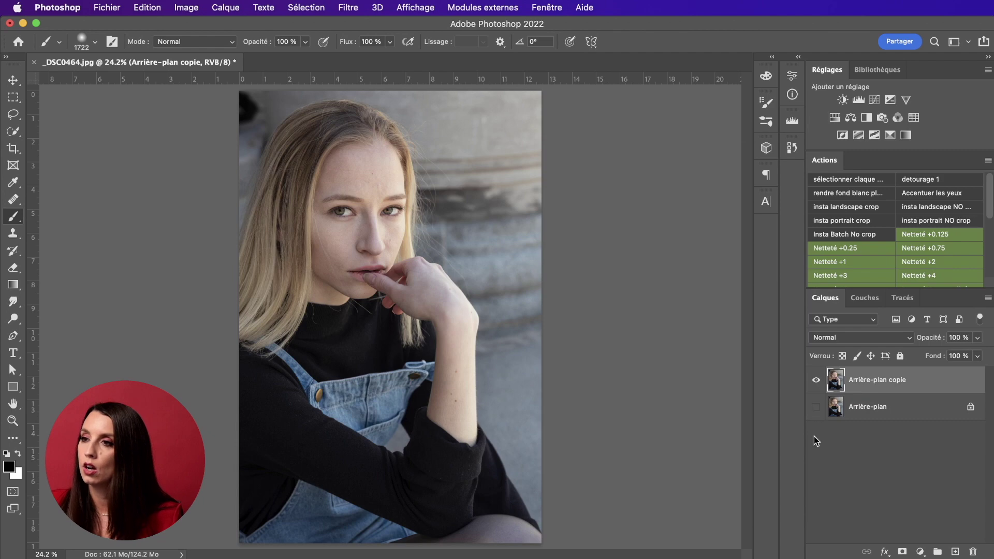
{"action": "left_click", "coordinate": [816, 408]}
{"action": "left_click", "coordinate": [817, 409]}
{"action": "left_click", "coordinate": [817, 407]}
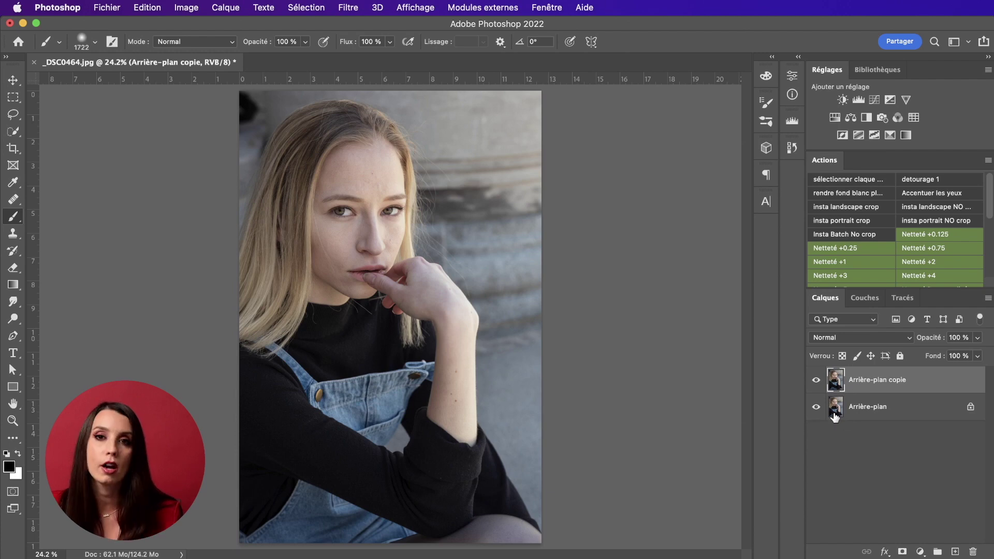
Step: Hide Arrière-plan and Arrière-plan copie to examine the empty canvas, and show both layers again
{"action": "left_click", "coordinate": [817, 407]}
{"action": "left_click", "coordinate": [817, 381]}
{"action": "left_click", "coordinate": [817, 381]}
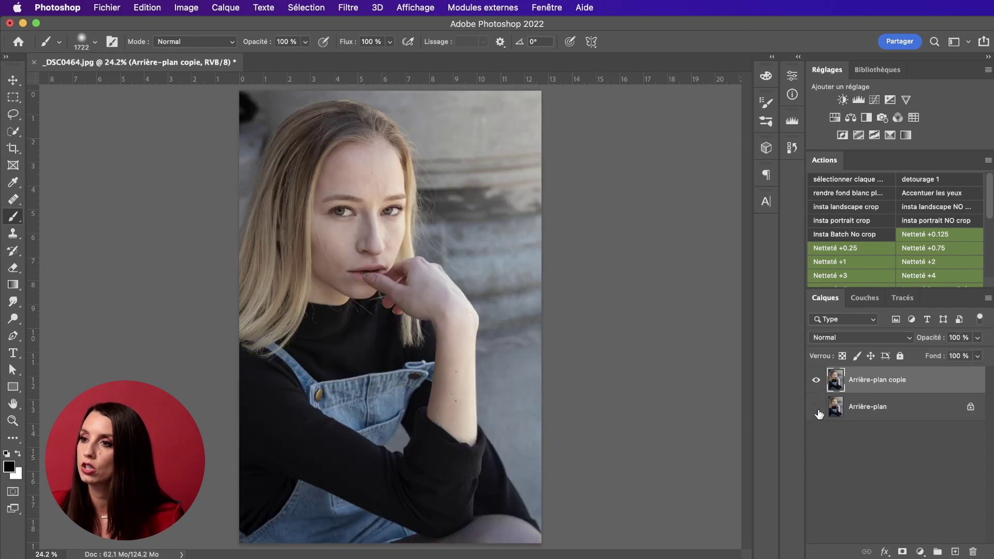
{"action": "left_click", "coordinate": [817, 381]}
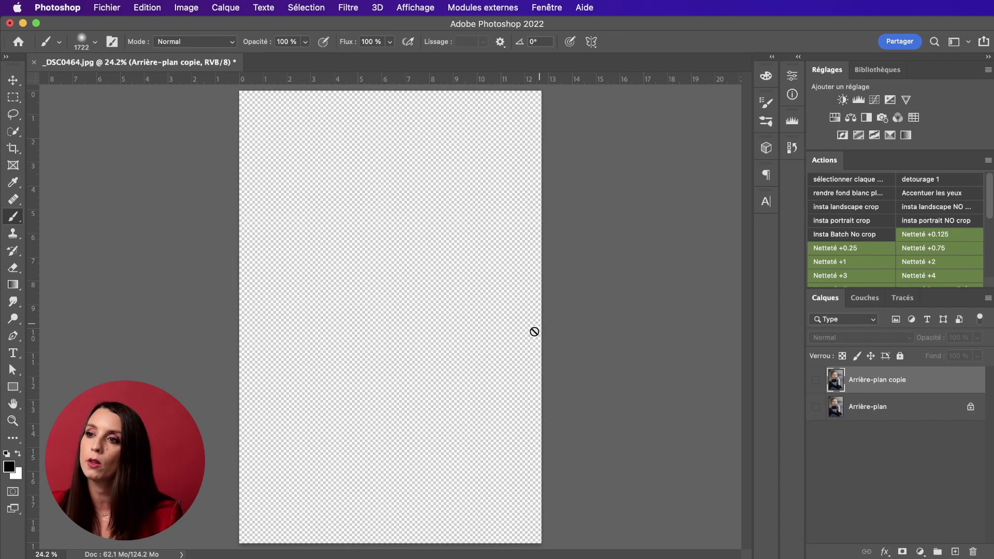
{"action": "left_click", "coordinate": [817, 407]}
{"action": "left_click", "coordinate": [817, 381]}
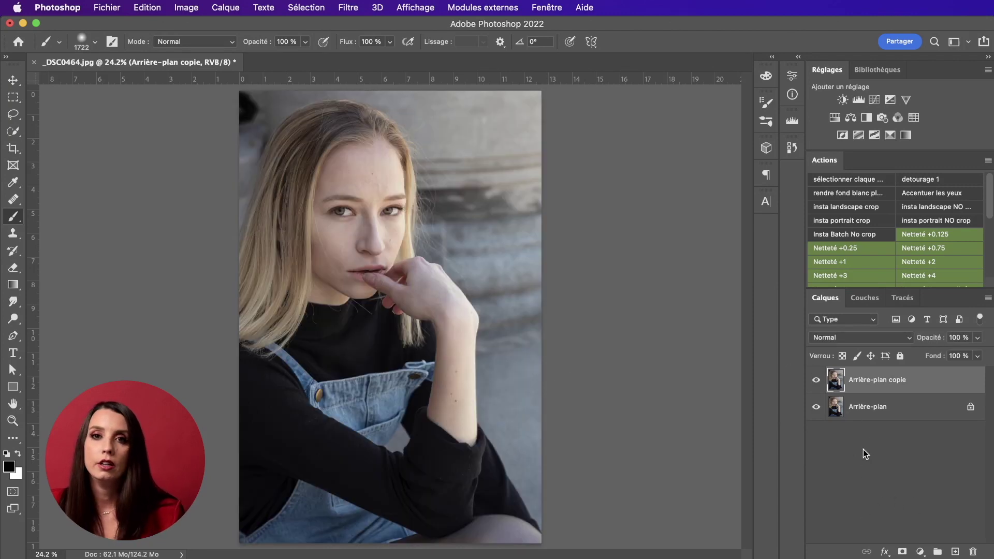
Step: Add an empty layer and heal the stray hair along the cheek and neck with the Spot Healing Brush
{"action": "left_click", "coordinate": [955, 552]}
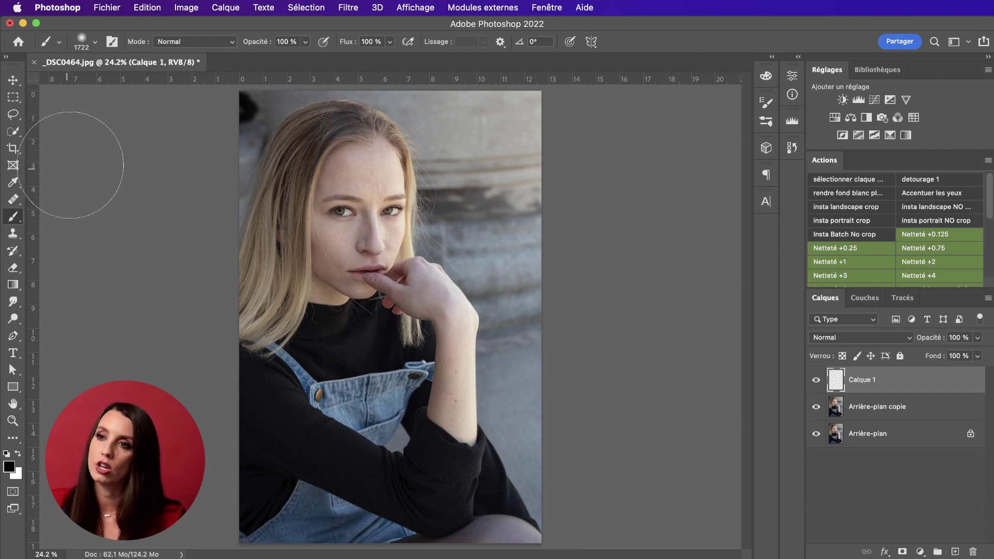
{"action": "left_click", "coordinate": [16, 201]}
{"action": "right_click", "coordinate": [18, 201]}
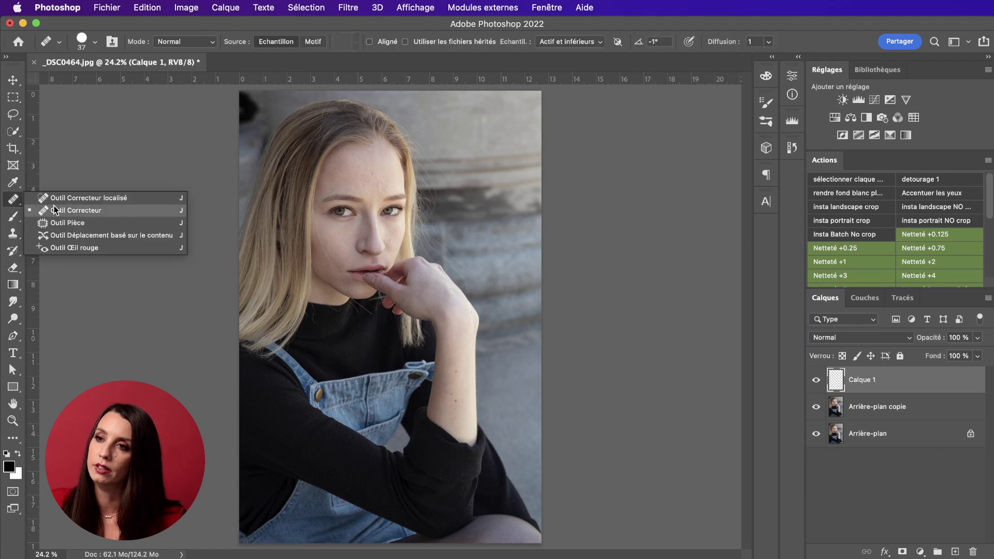
{"action": "left_click", "coordinate": [57, 203]}
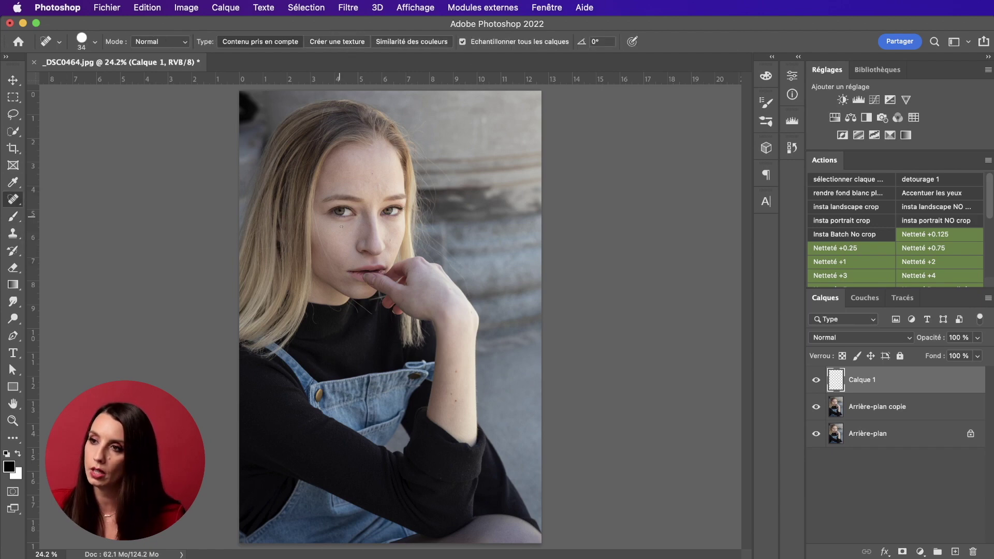
{"action": "left_click_drag", "start_coordinate": [368, 274], "coordinate": [409, 274]}
{"action": "mouse_move", "coordinate": [234, 186]}
{"action": "left_mouse_down"}
{"action": "mouse_move", "coordinate": [213, 141]}
{"action": "mouse_move", "coordinate": [268, 273]}
{"action": "mouse_move", "coordinate": [260, 250]}
{"action": "mouse_move", "coordinate": [278, 256]}
{"action": "mouse_move", "coordinate": [299, 339]}
{"action": "mouse_move", "coordinate": [361, 384]}
{"action": "left_mouse_up"}
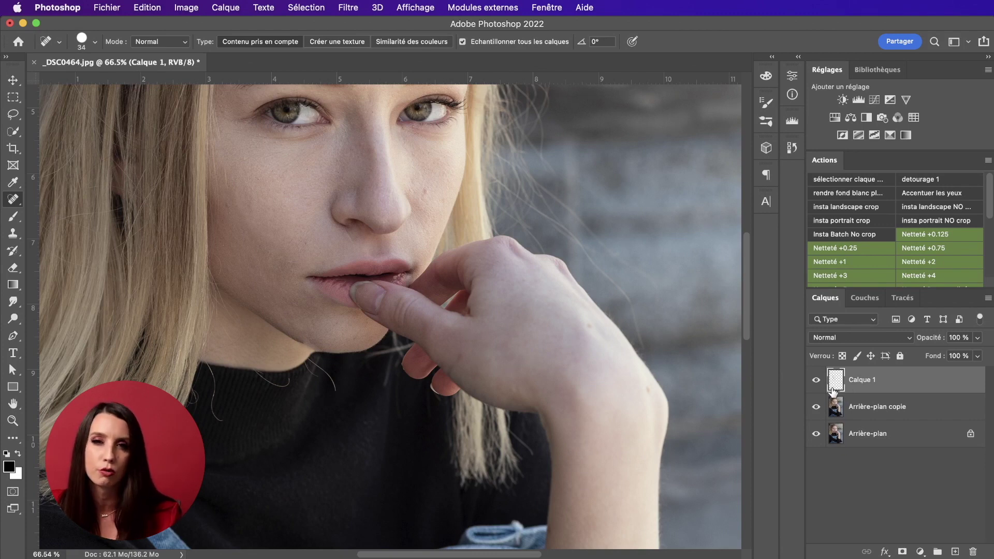
Step: Hide both background layers to examine the healing strokes on Calque 1 alone, and make every layer visible again
{"action": "left_click", "coordinate": [816, 407]}
{"action": "left_click", "coordinate": [817, 433]}
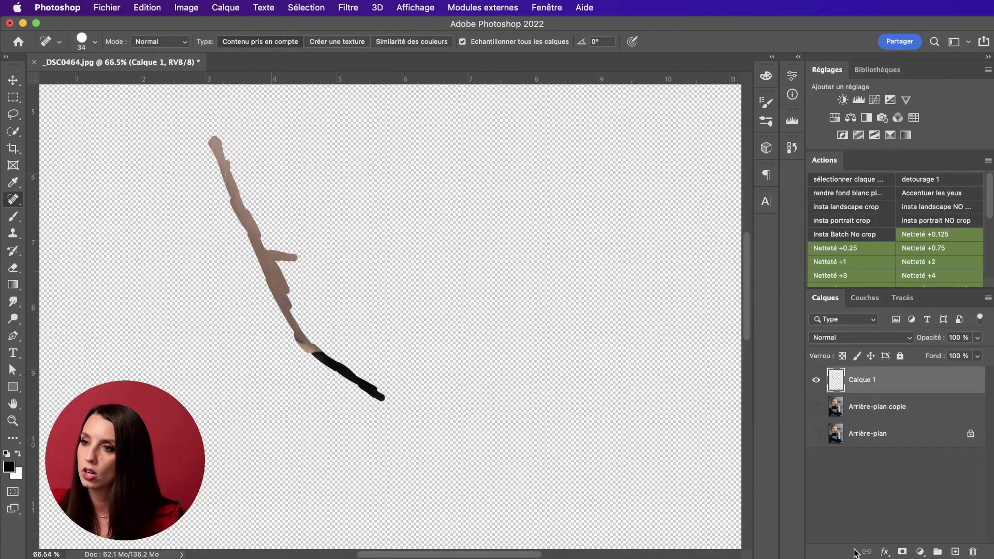
{"action": "left_click", "coordinate": [816, 382]}
{"action": "left_click", "coordinate": [817, 383]}
{"action": "left_click", "coordinate": [817, 382]}
{"action": "left_click", "coordinate": [817, 381]}
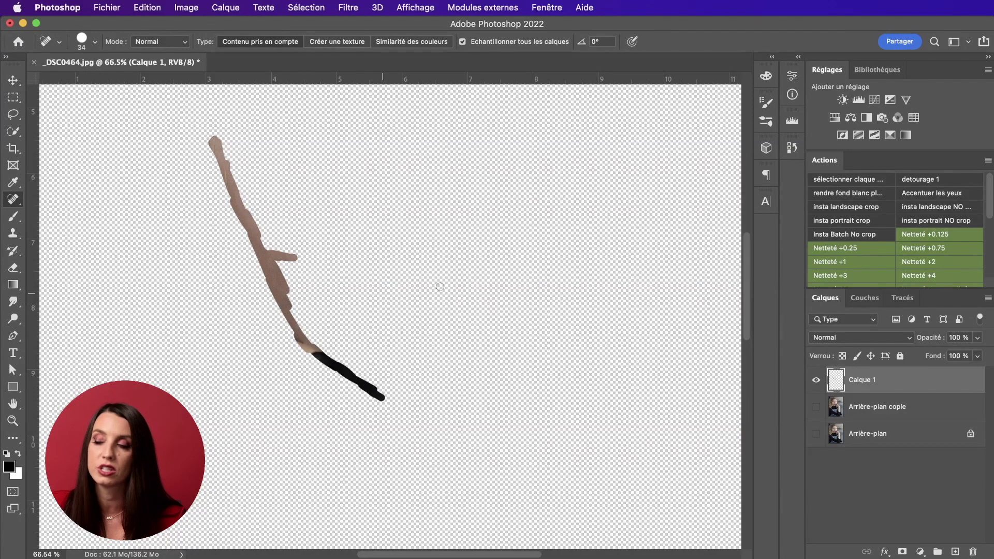
{"action": "left_click_drag", "start_coordinate": [816, 411], "coordinate": [816, 436]}
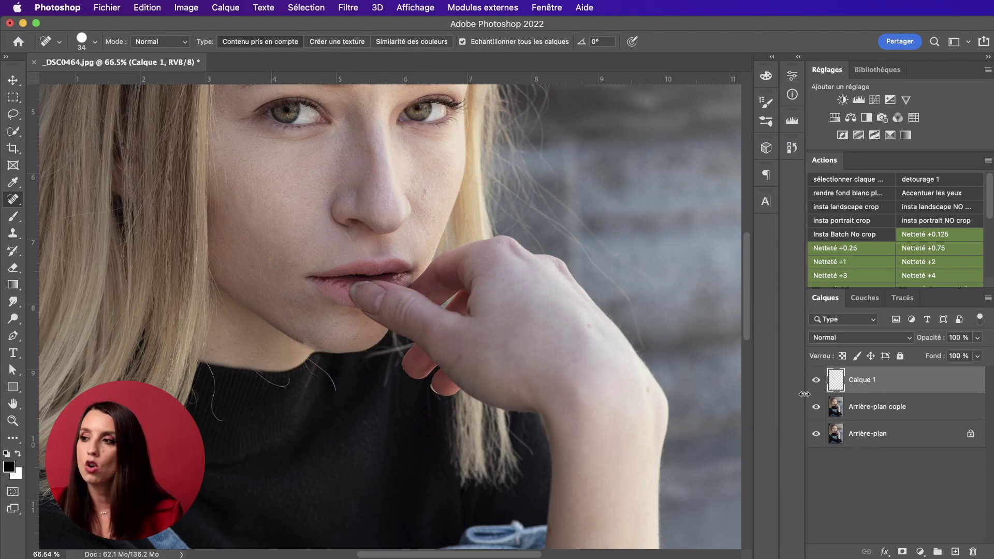
{"action": "left_click_drag", "start_coordinate": [816, 406], "coordinate": [816, 435]}
{"action": "left_click", "coordinate": [816, 381]}
{"action": "left_click", "coordinate": [815, 381]}
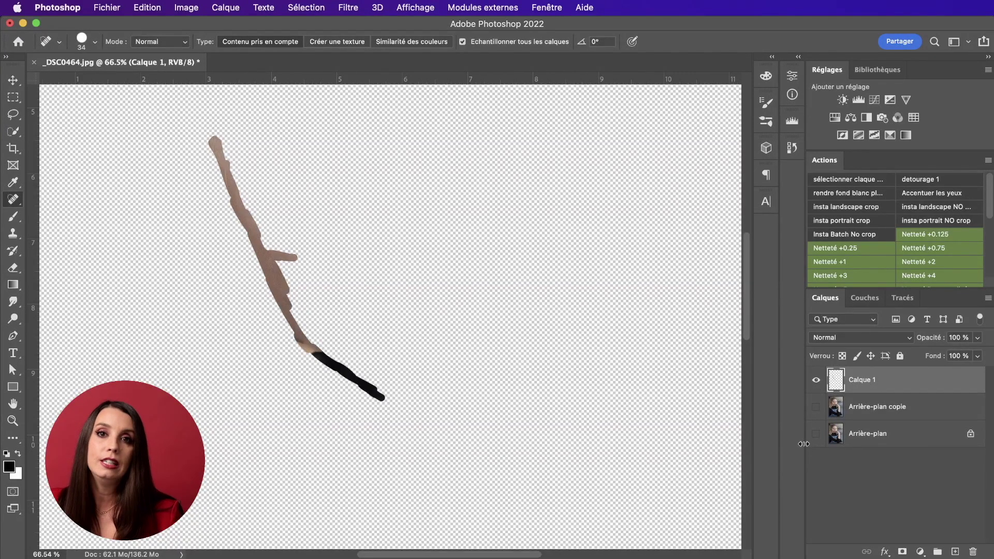
{"action": "left_click_drag", "start_coordinate": [817, 407], "coordinate": [816, 435]}
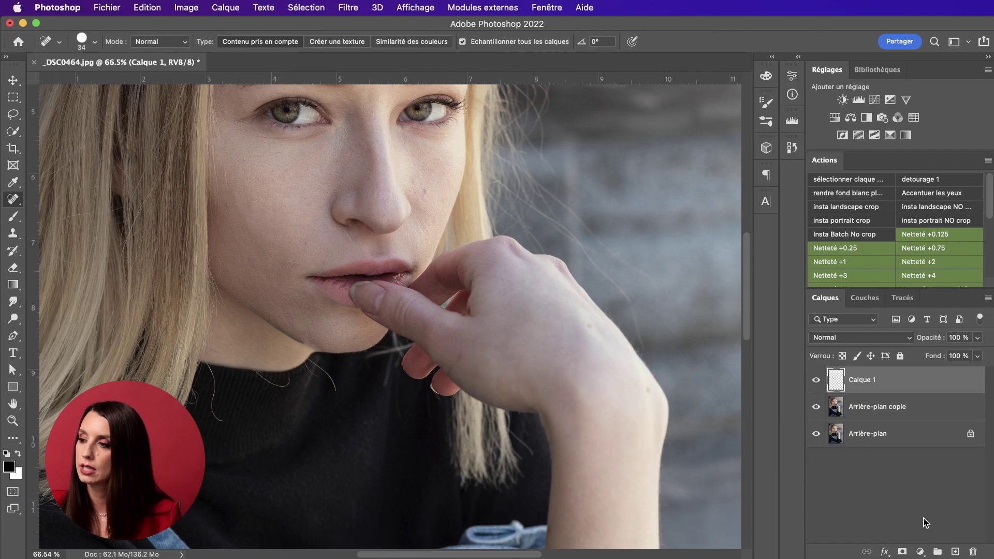
Step: Add another empty layer and paint a small black cross on the cheek with a size 31 brush
{"action": "left_click", "coordinate": [956, 552]}
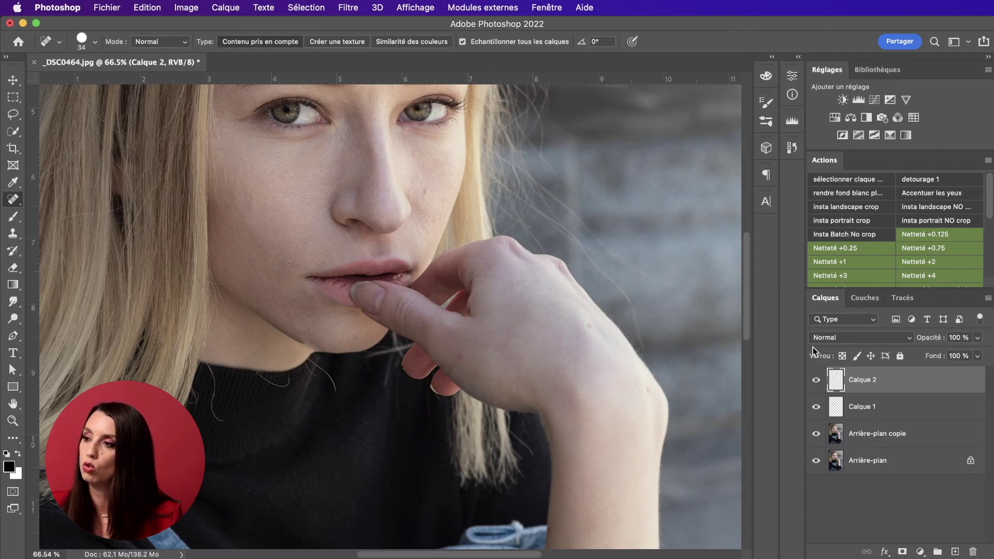
{"action": "left_click", "coordinate": [11, 204]}
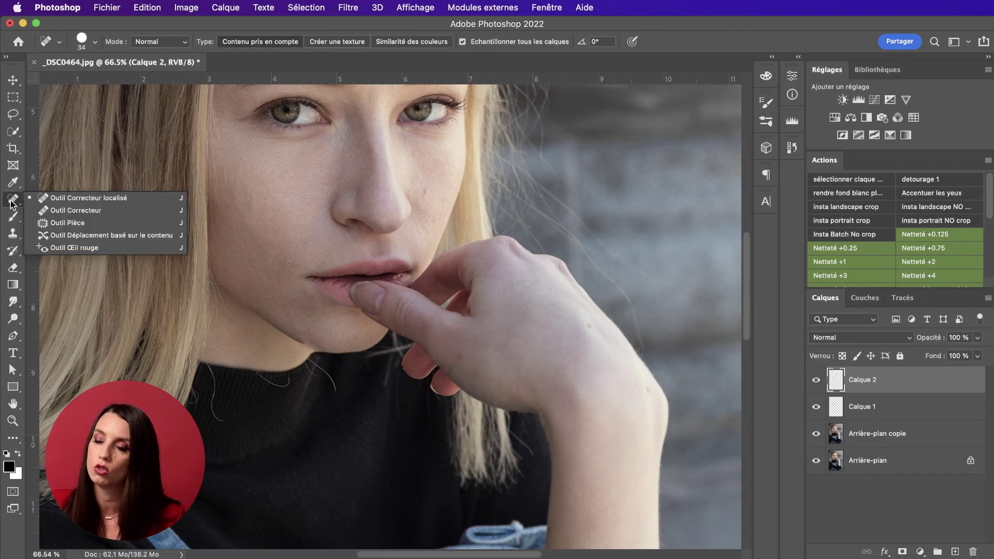
{"action": "left_click", "coordinate": [13, 216]}
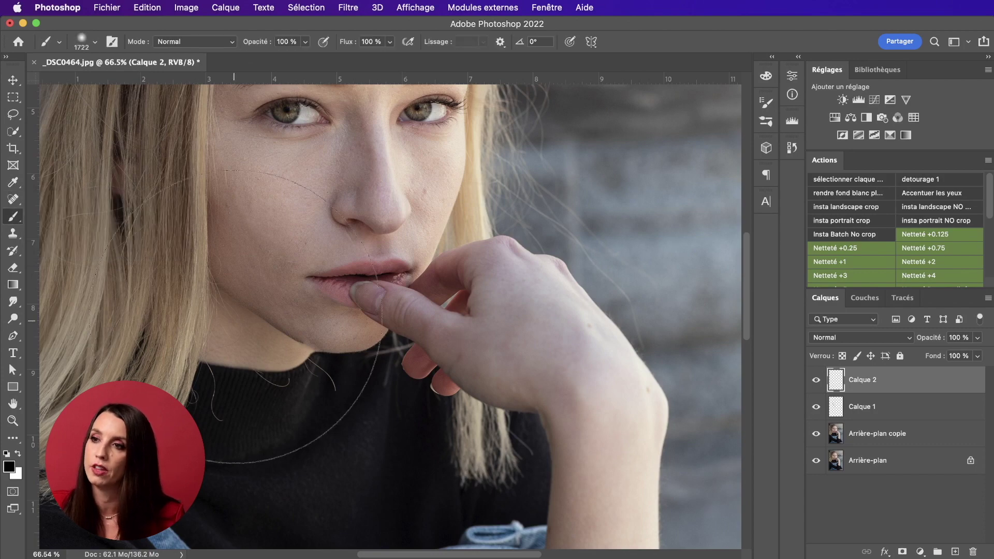
{"action": "left_click_drag", "start_coordinate": [230, 298], "coordinate": [210, 301]}
{"action": "mouse_move", "coordinate": [277, 239]}
{"action": "left_mouse_down"}
{"action": "mouse_move", "coordinate": [166, 252]}
{"action": "mouse_move", "coordinate": [178, 252]}
{"action": "left_mouse_up"}
{"action": "mouse_move", "coordinate": [285, 188]}
{"action": "left_mouse_down"}
{"action": "mouse_move", "coordinate": [272, 189]}
{"action": "mouse_move", "coordinate": [282, 201]}
{"action": "mouse_move", "coordinate": [294, 187]}
{"action": "left_mouse_up"}
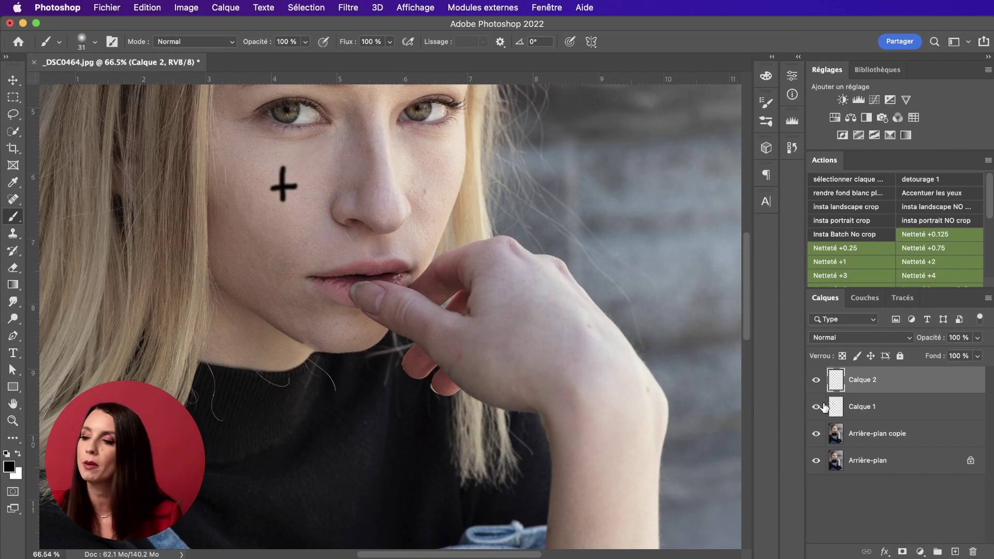
Step: Check the cross layer by toggling its visibility and isolating it from the other layers
{"action": "left_click", "coordinate": [816, 383]}
{"action": "left_click", "coordinate": [816, 382]}
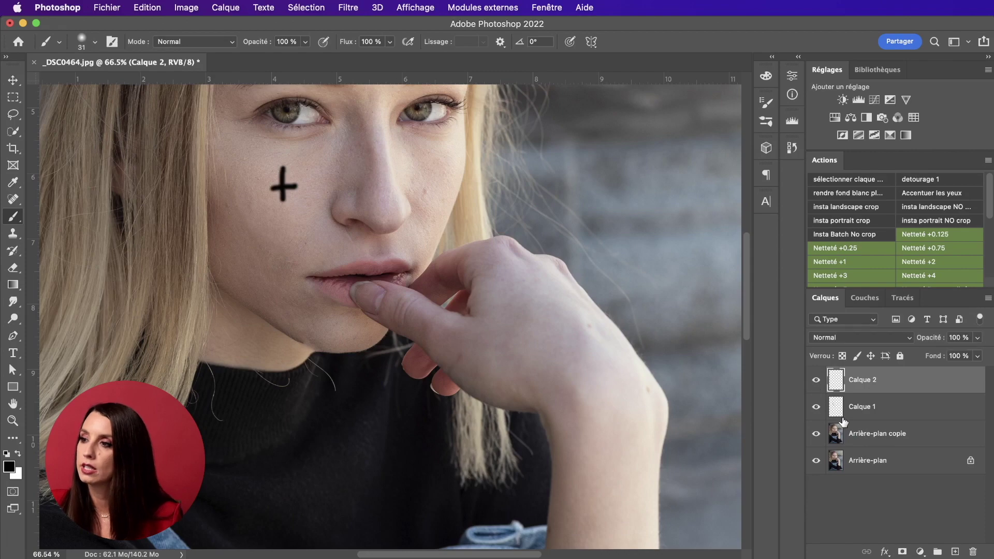
{"action": "left_click", "coordinate": [816, 383], "text": "alt"}
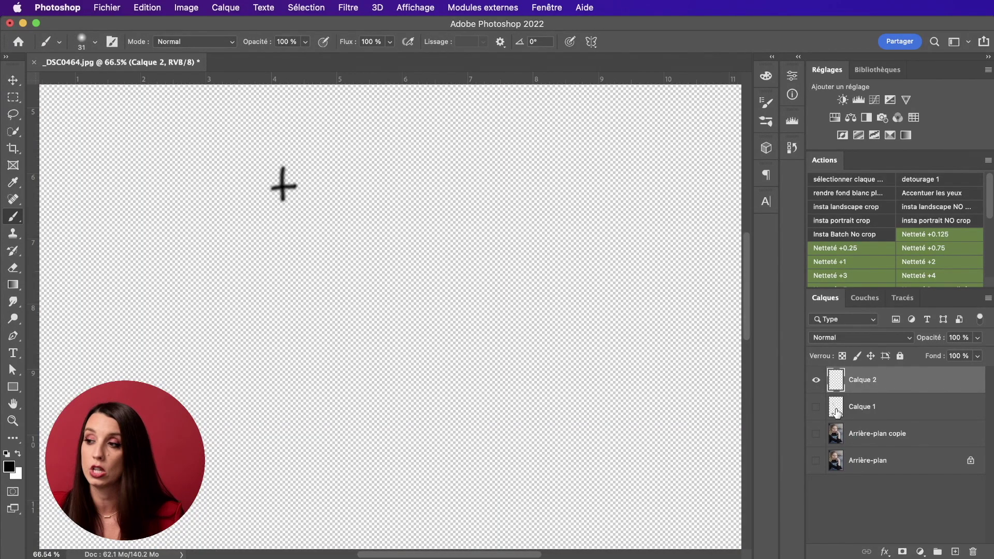
{"action": "left_click", "coordinate": [816, 382], "text": "alt"}
Step: Place Calque 2 below Calque 1 and move the cross down onto the healed area beside the mouth
{"action": "left_click_drag", "start_coordinate": [866, 382], "coordinate": [861, 419]}
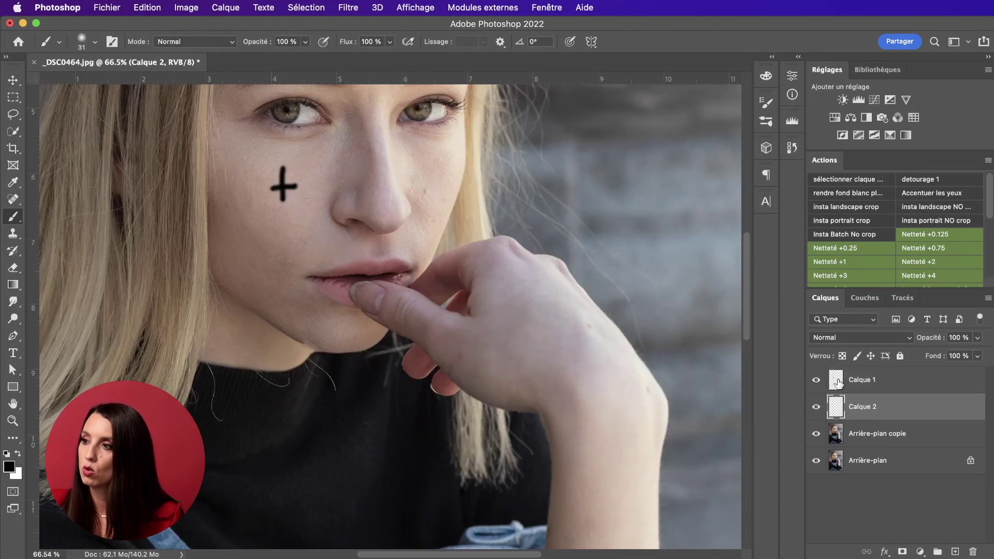
{"action": "key", "text": "v"}
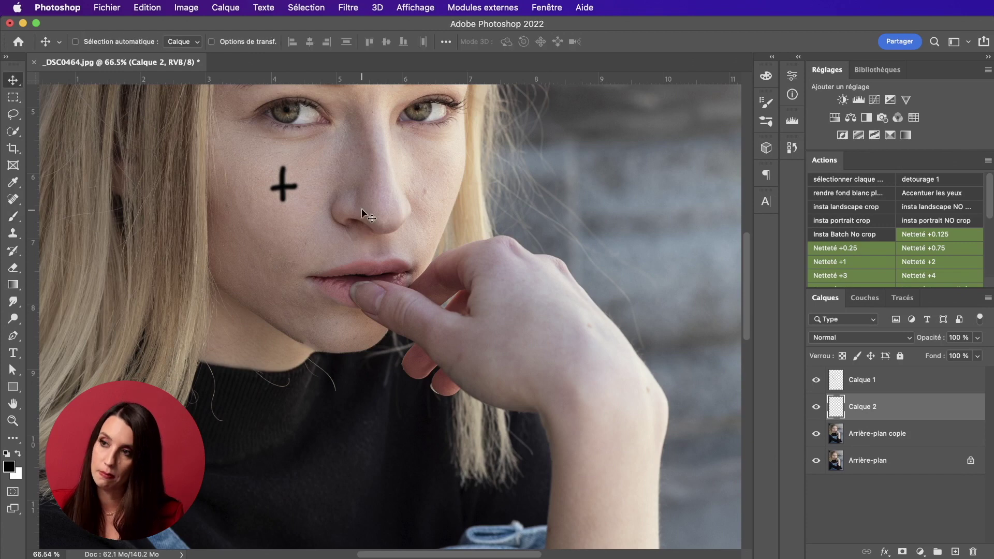
{"action": "left_click_drag", "start_coordinate": [282, 185], "coordinate": [282, 260]}
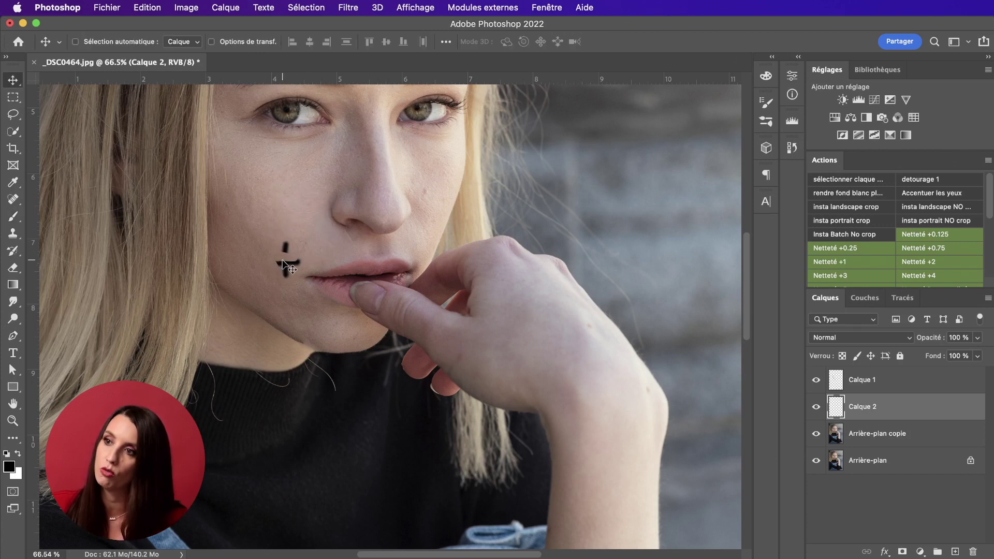
Step: Compare the cross with Calque 1 hidden and shown, and move Calque 1 below Calque 2
{"action": "left_click", "coordinate": [866, 383]}
{"action": "left_click", "coordinate": [816, 381]}
{"action": "left_click", "coordinate": [816, 381]}
{"action": "left_click", "coordinate": [816, 381]}
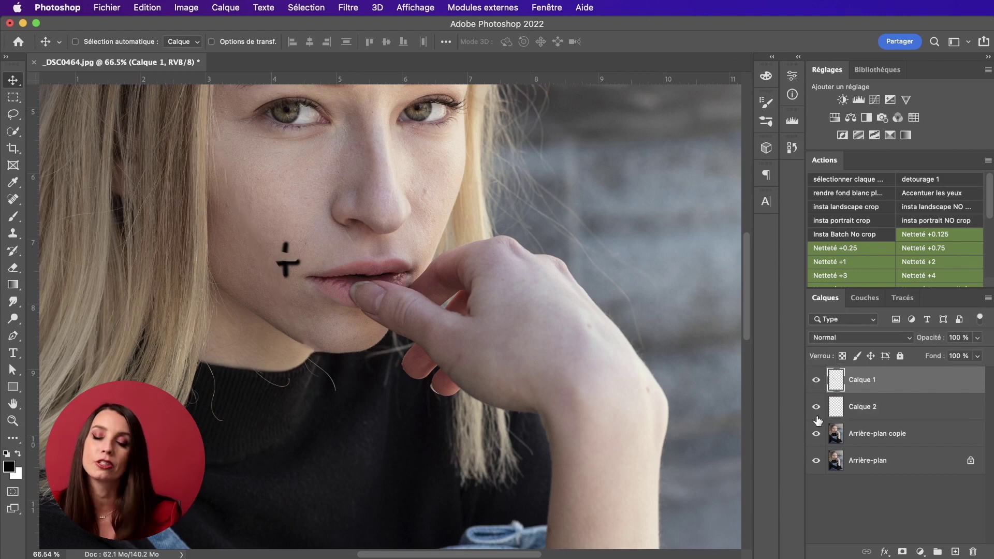
{"action": "left_click", "coordinate": [816, 381]}
{"action": "left_click", "coordinate": [816, 381]}
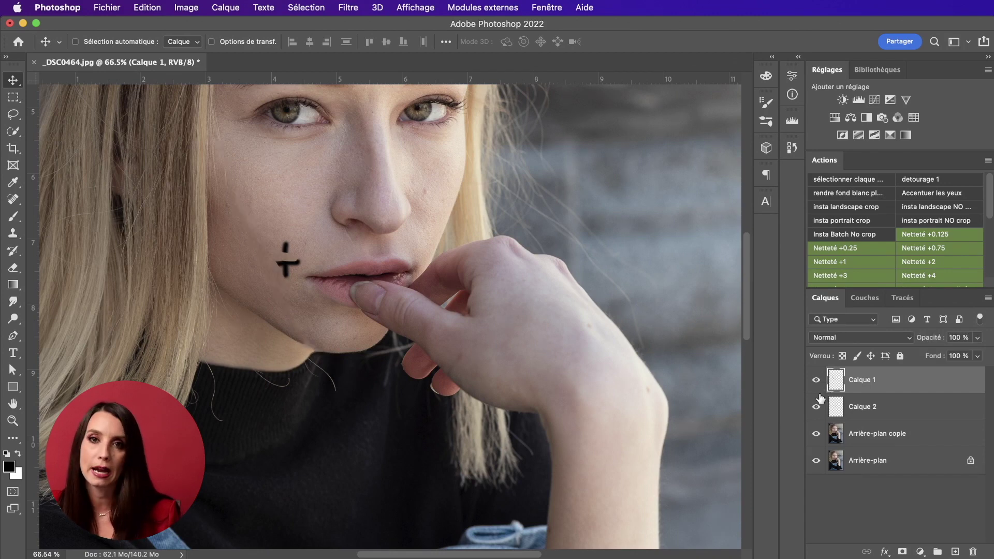
{"action": "left_click_drag", "start_coordinate": [877, 389], "coordinate": [873, 424]}
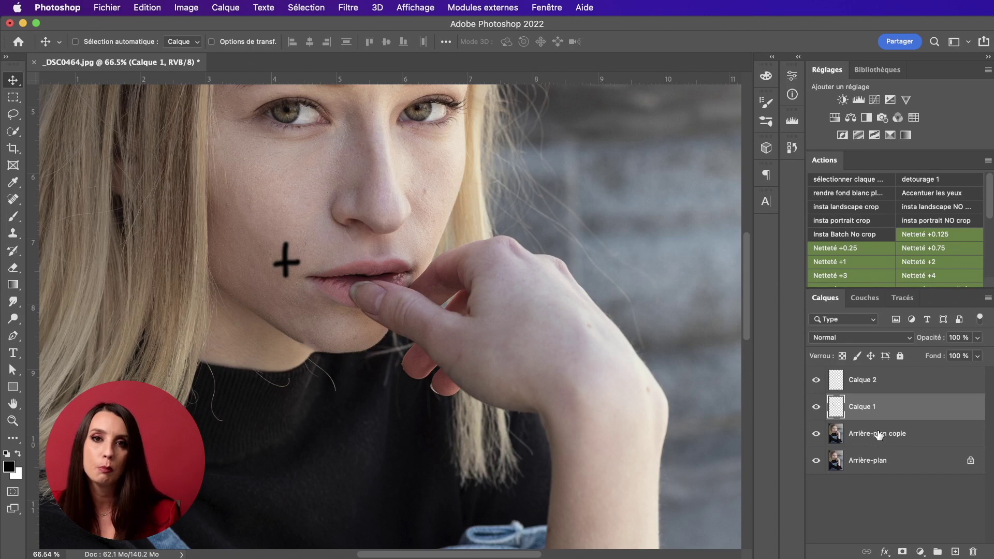
Step: Rename the layer Calque 1 to "correction de cheveux"
{"action": "left_click", "coordinate": [874, 382]}
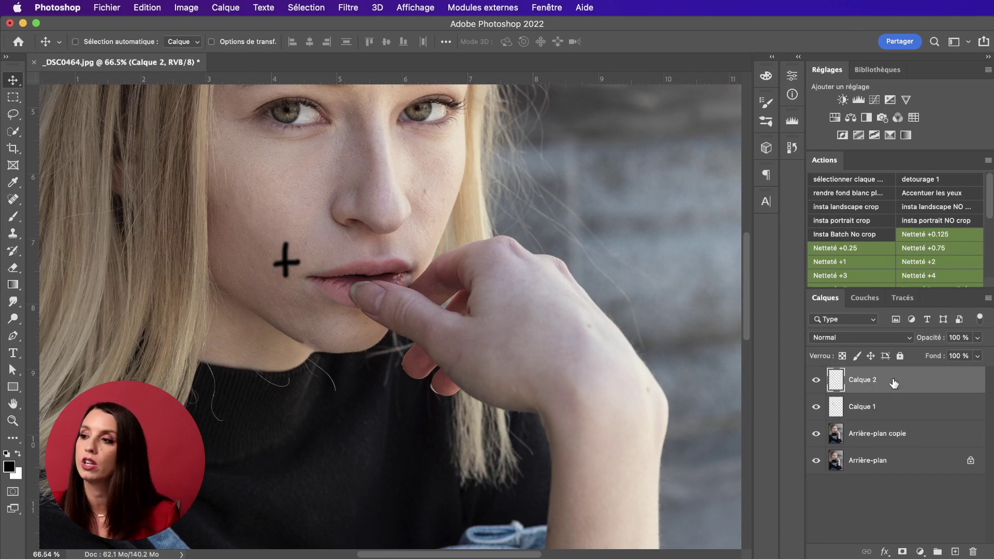
{"action": "double_click", "coordinate": [864, 409]}
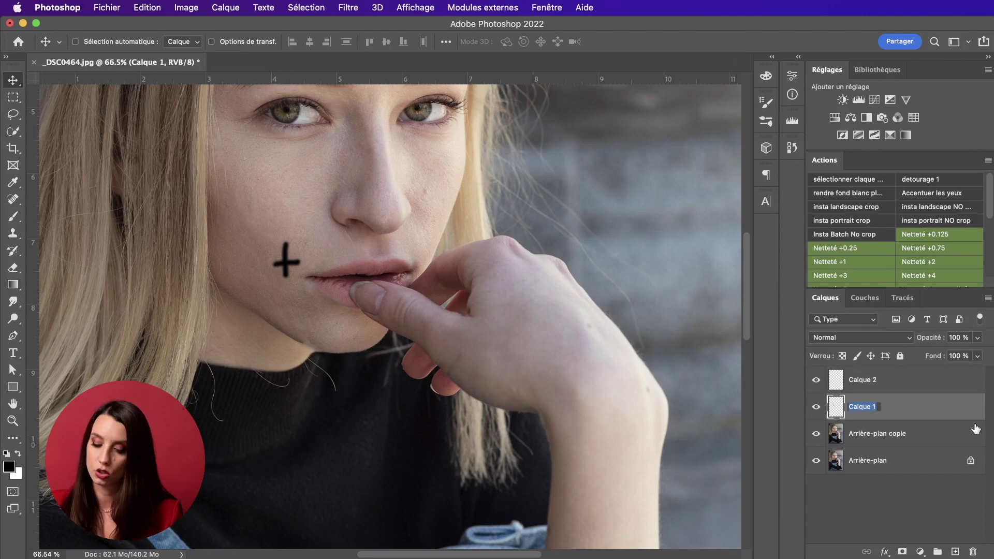
{"action": "type", "text": "correc"}
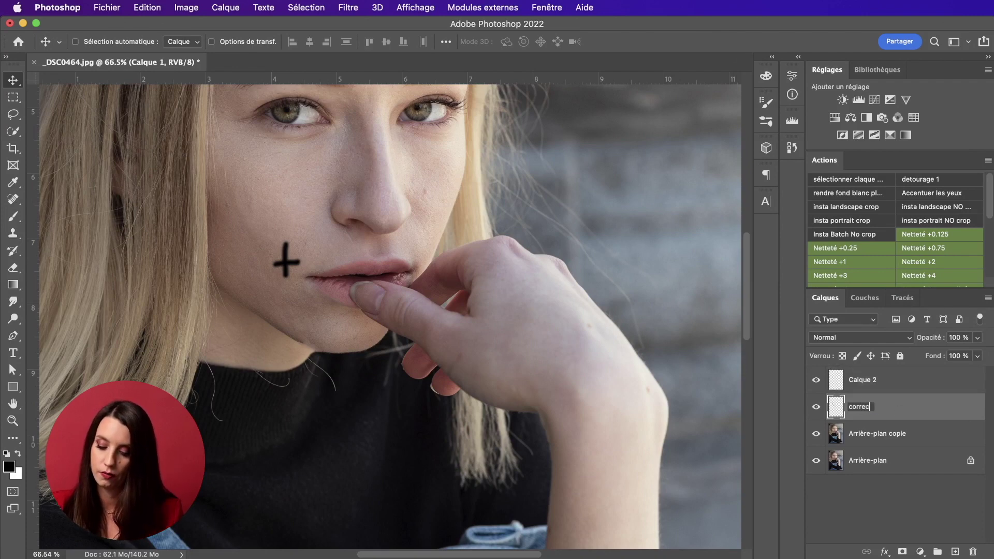
{"action": "type", "text": "tion de cheveux"}
{"action": "key", "text": "Return"}
Step: Rename the layer Calque 2 to "croix"
{"action": "double_click", "coordinate": [867, 382]}
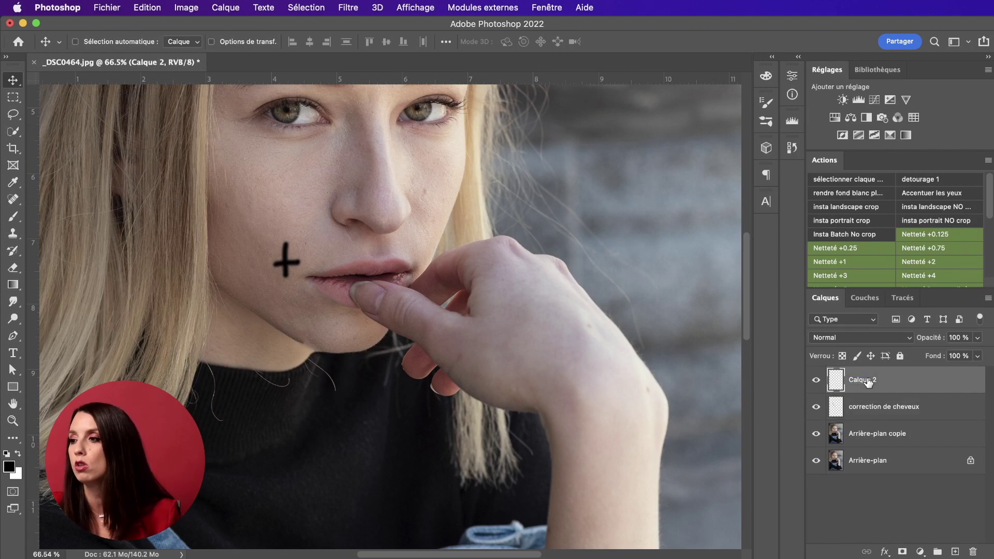
{"action": "type", "text": "croix"}
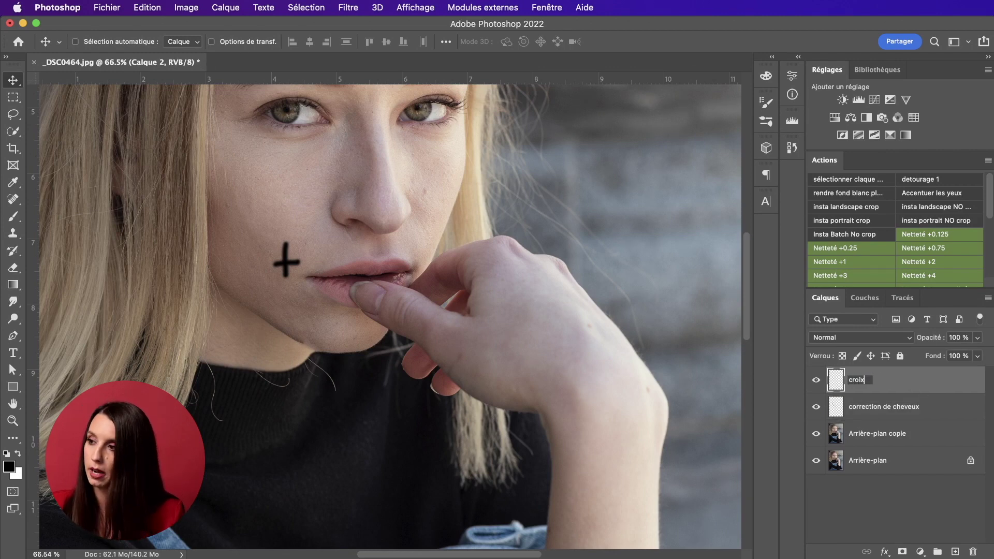
{"action": "key", "text": "Return"}
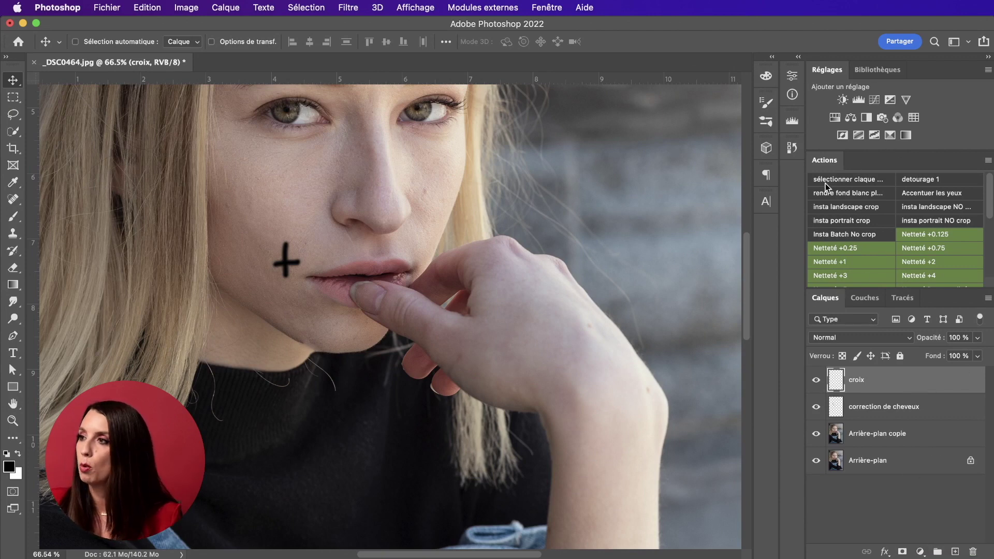
Step: Try a global Teinte/Saturation adjustment layer with hue -8 and saturation +23, and delete that layer
{"action": "left_click", "coordinate": [836, 117]}
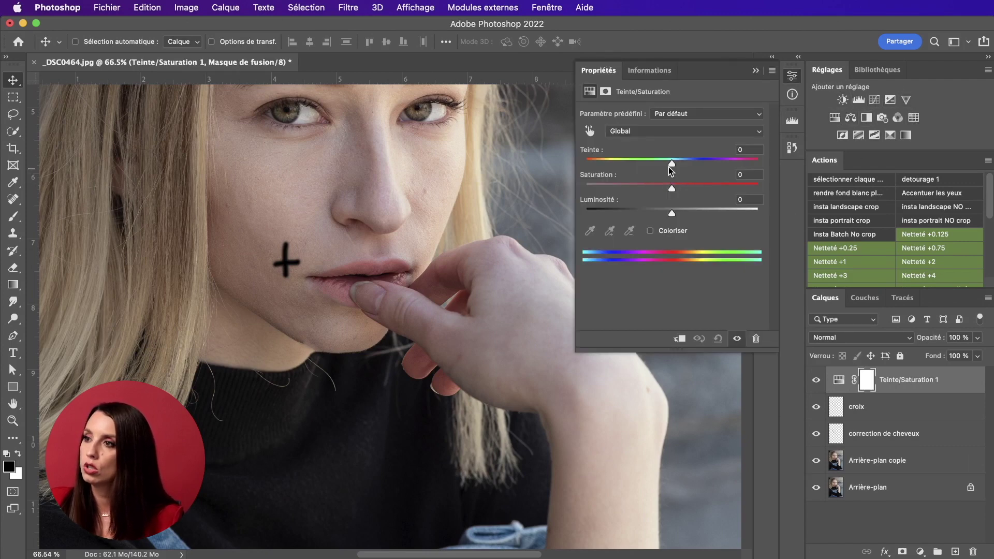
{"action": "left_click", "coordinate": [647, 131]}
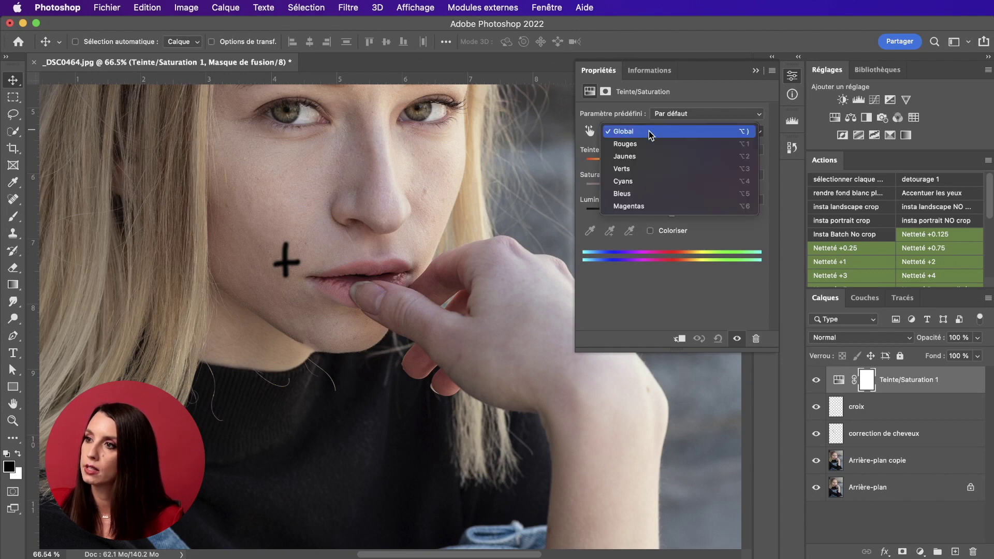
{"action": "left_click", "coordinate": [650, 131]}
{"action": "left_click_drag", "start_coordinate": [672, 163], "coordinate": [693, 190]}
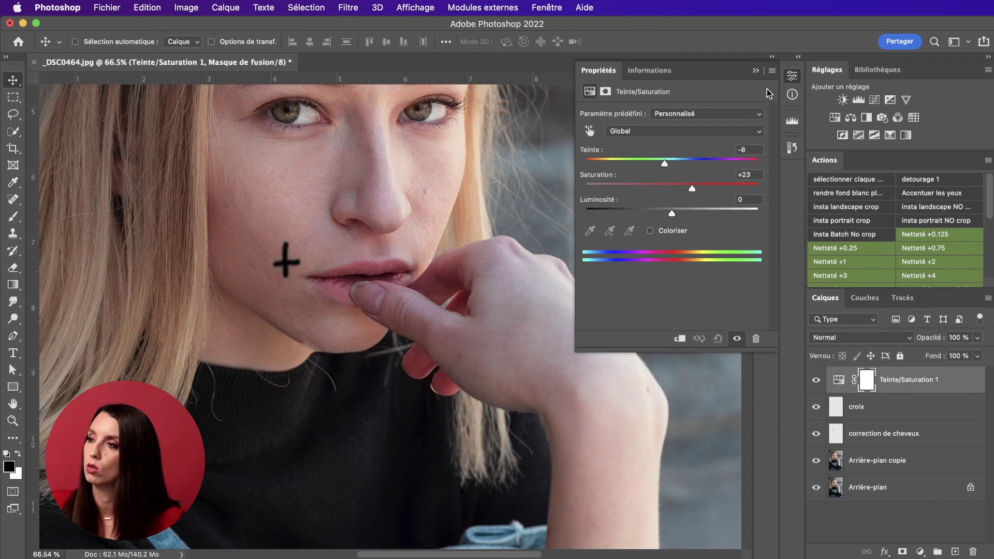
{"action": "left_click", "coordinate": [756, 71]}
{"action": "left_click_drag", "start_coordinate": [911, 381], "coordinate": [973, 552]}
Step: Add a Noir et blanc adjustment layer with default settings above croix, and check it by hiding and showing all layers beneath it
{"action": "left_click", "coordinate": [866, 118]}
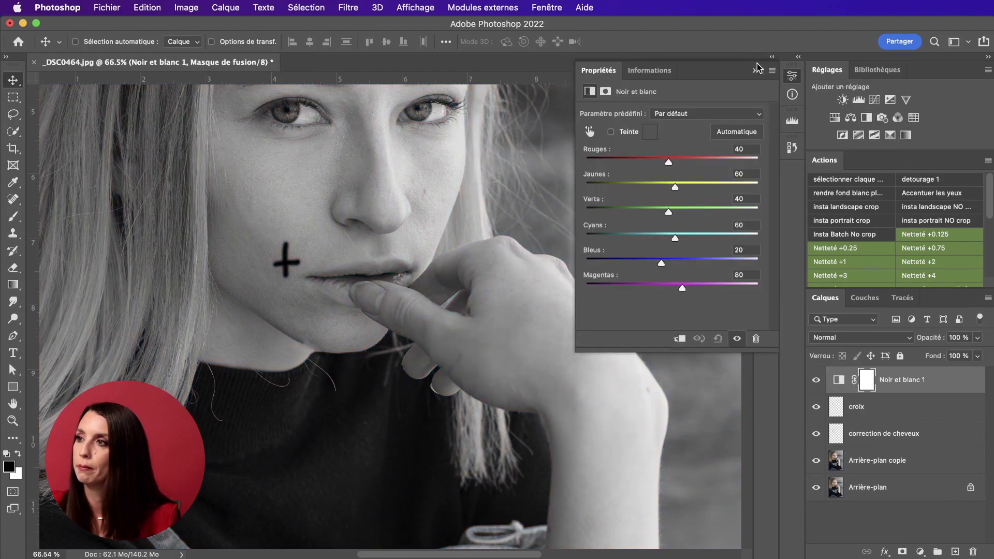
{"action": "left_click", "coordinate": [758, 62]}
{"action": "key", "text": "z"}
{"action": "left_click_drag", "start_coordinate": [466, 269], "coordinate": [409, 274]}
{"action": "key", "text": "v"}
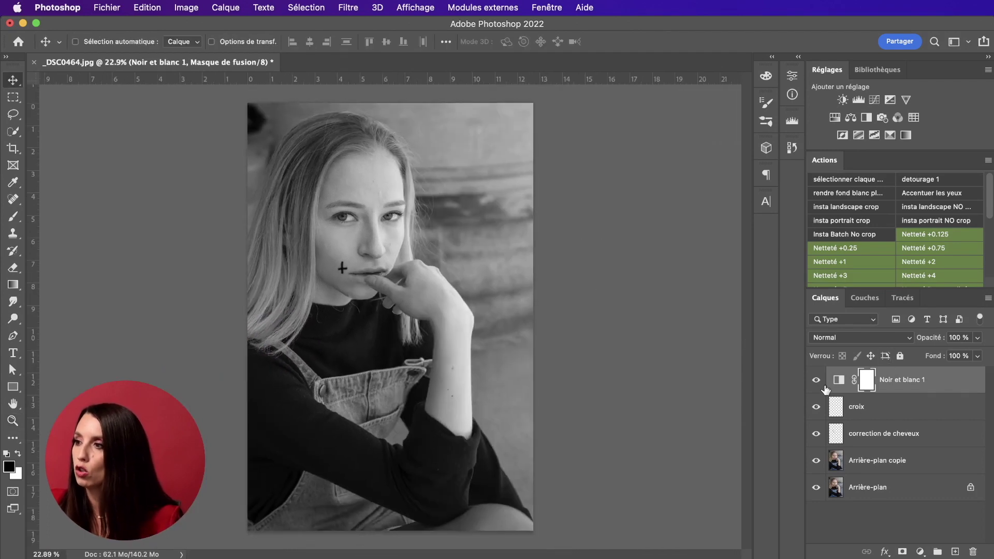
{"action": "left_click_drag", "start_coordinate": [817, 407], "coordinate": [821, 497]}
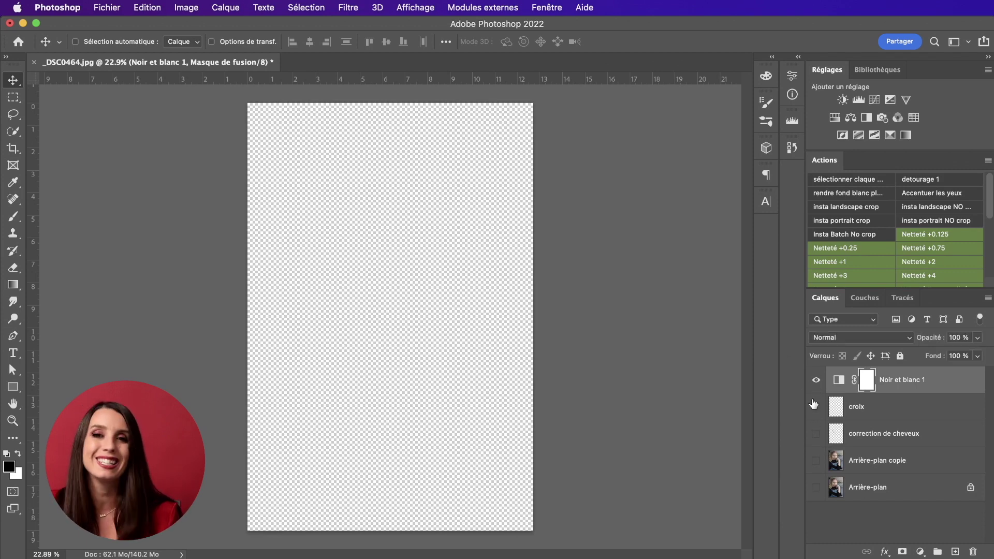
{"action": "left_click_drag", "start_coordinate": [816, 407], "coordinate": [816, 487]}
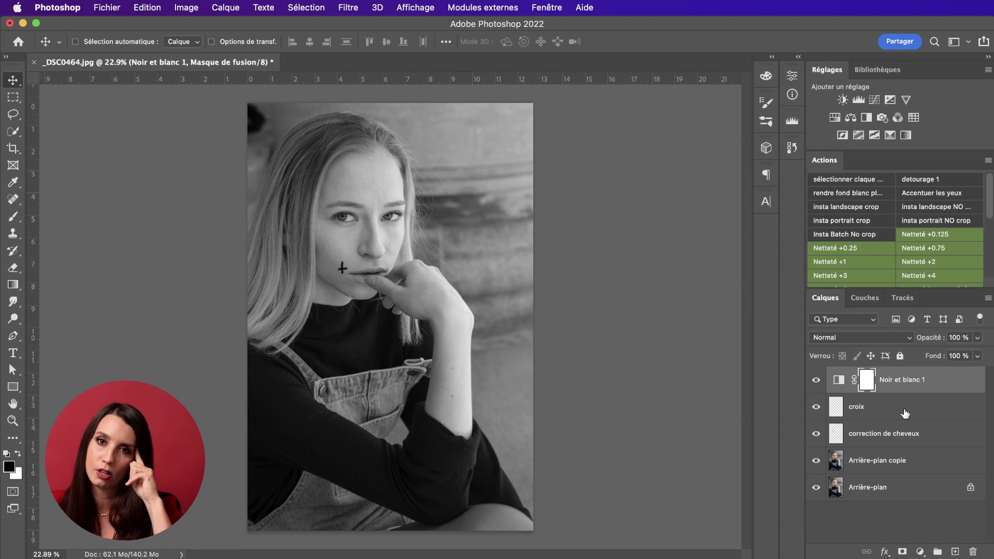
Step: Try the Noir et blanc 1 layer beneath correction de cheveux, inspect the cheek, and move it back to the top of the stack
{"action": "left_click_drag", "start_coordinate": [901, 384], "coordinate": [900, 449]}
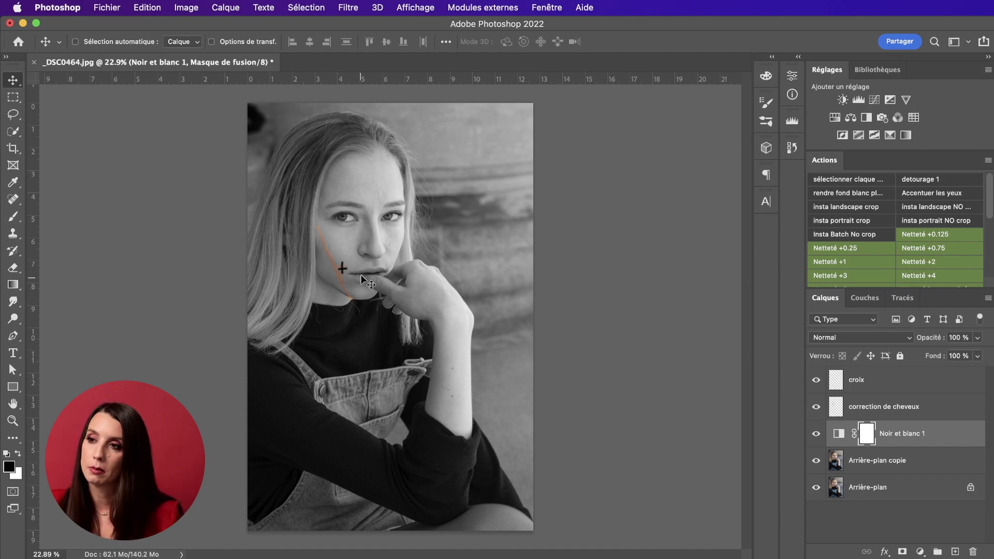
{"action": "key", "text": "z"}
{"action": "left_click_drag", "start_coordinate": [357, 288], "coordinate": [348, 354]}
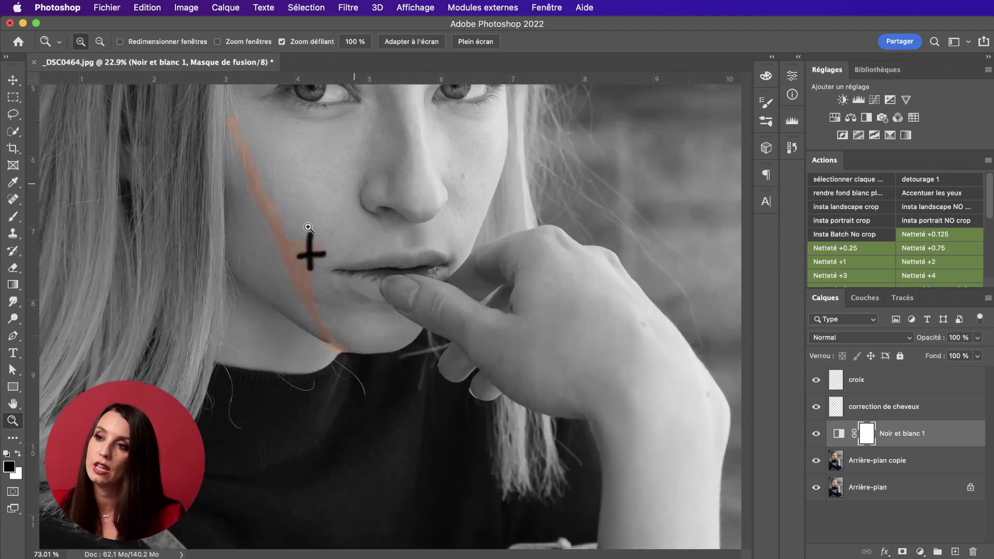
{"action": "left_click_drag", "start_coordinate": [905, 435], "coordinate": [896, 378]}
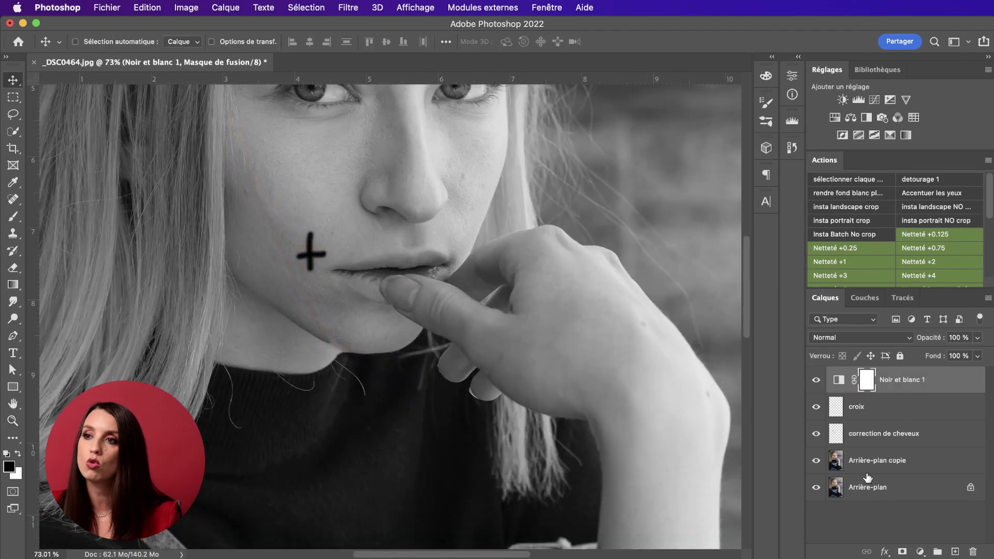
Step: Add a Courbes adjustment layer above Noir et blanc 1 and raise the blue channel's midtones from input 109 to output 126
{"action": "left_click", "coordinate": [840, 384]}
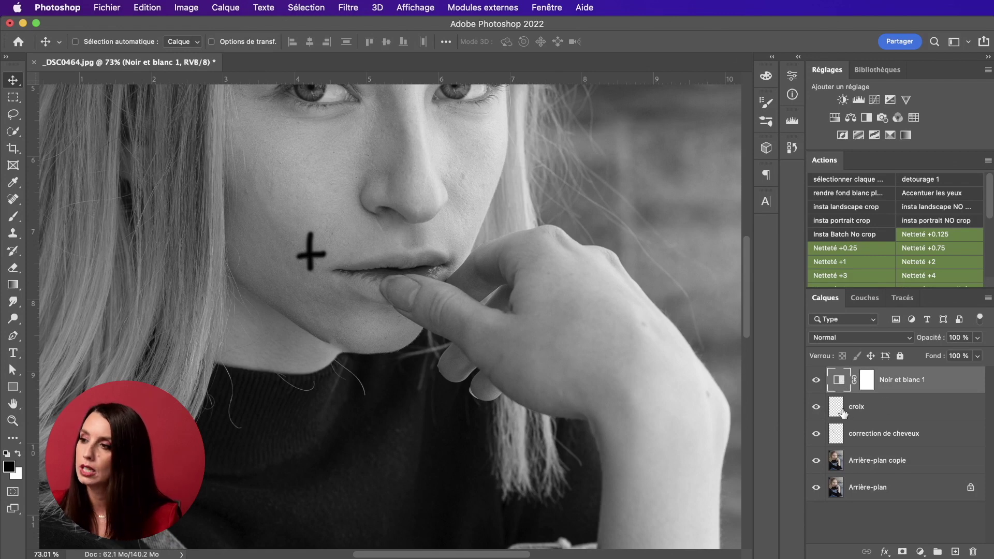
{"action": "left_click", "coordinate": [874, 101]}
{"action": "left_click", "coordinate": [683, 115]}
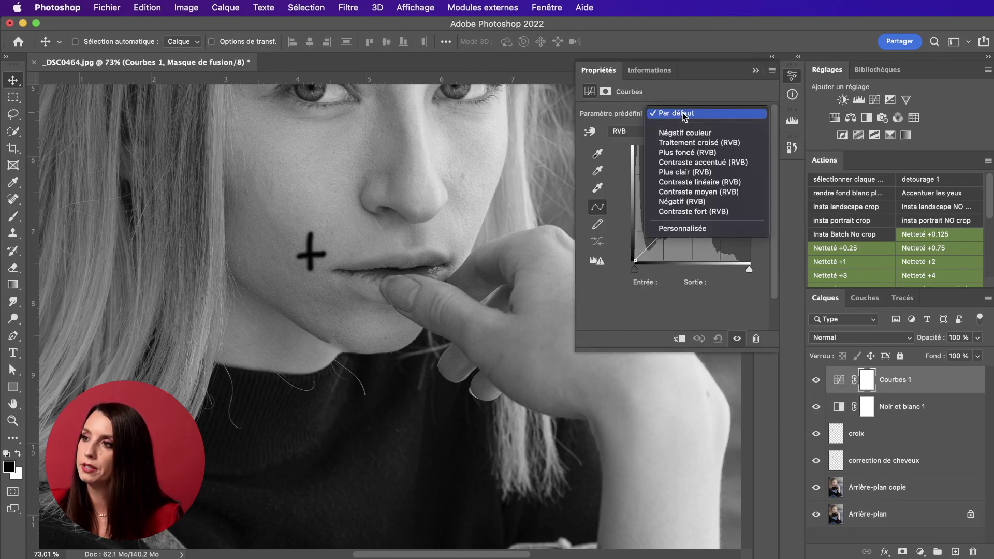
{"action": "left_click", "coordinate": [614, 131]}
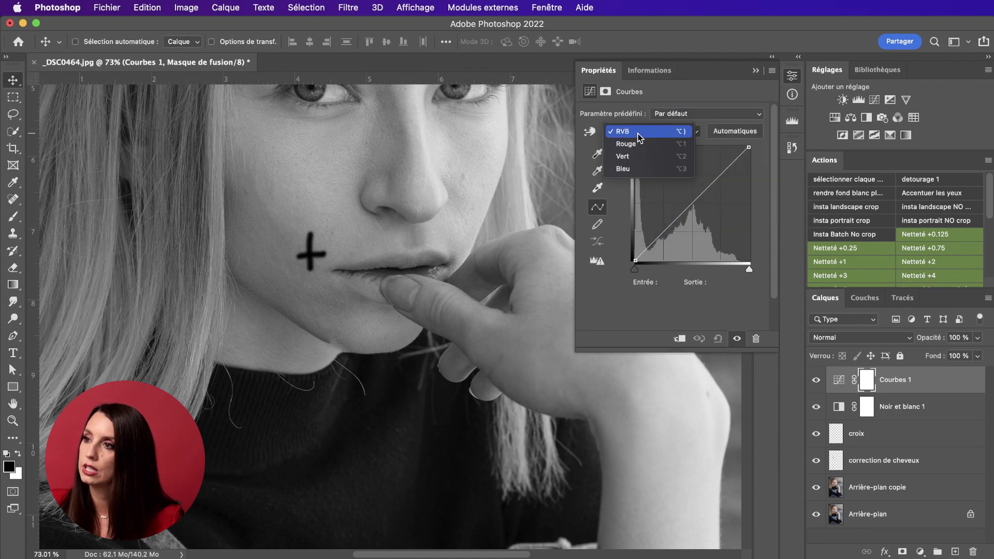
{"action": "left_click", "coordinate": [624, 169]}
{"action": "left_click_drag", "start_coordinate": [692, 206], "coordinate": [684, 205]}
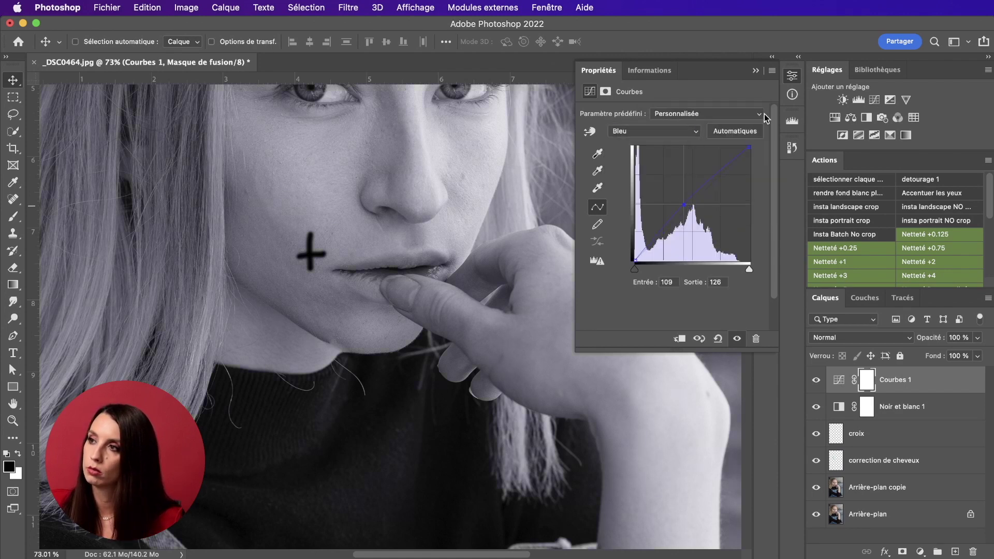
{"action": "left_click", "coordinate": [756, 71]}
{"action": "key", "text": "z"}
{"action": "left_click_drag", "start_coordinate": [530, 246], "coordinate": [443, 282]}
{"action": "key", "text": "v"}
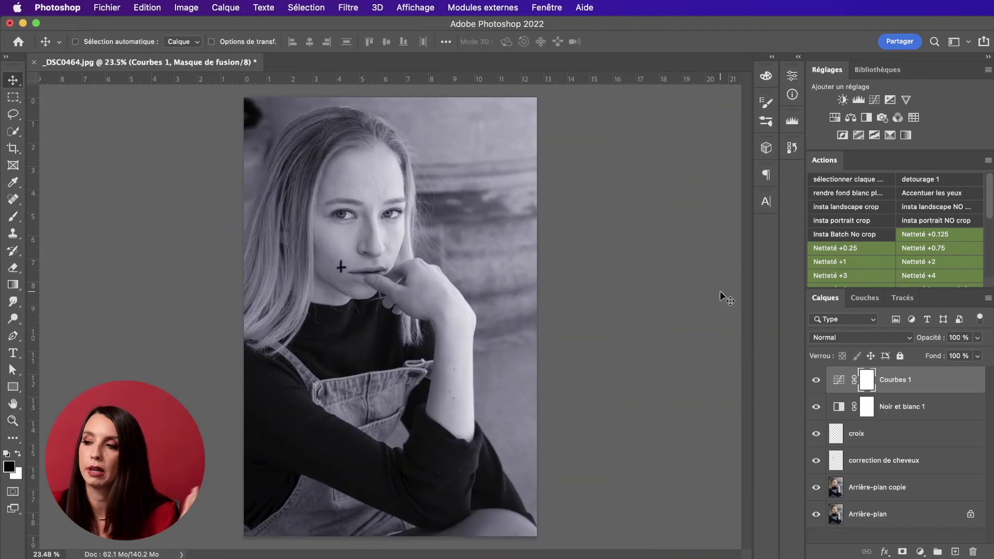
Step: Try Courbes 1 beneath Noir et blanc 1, comparing with the black-and-white layer hidden and shown, and return it to the top
{"action": "left_click", "coordinate": [817, 407]}
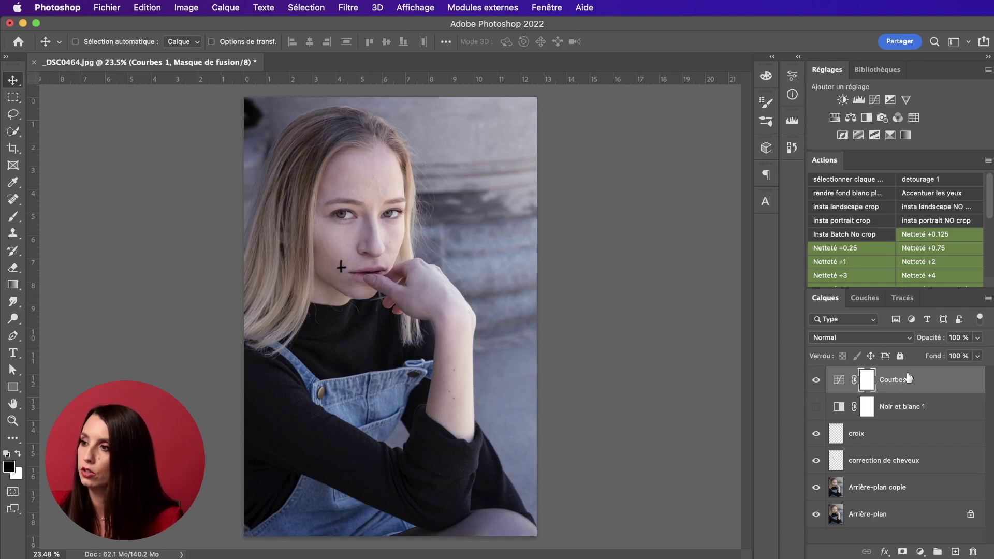
{"action": "left_click_drag", "start_coordinate": [907, 380], "coordinate": [901, 415]}
{"action": "left_click", "coordinate": [817, 380]}
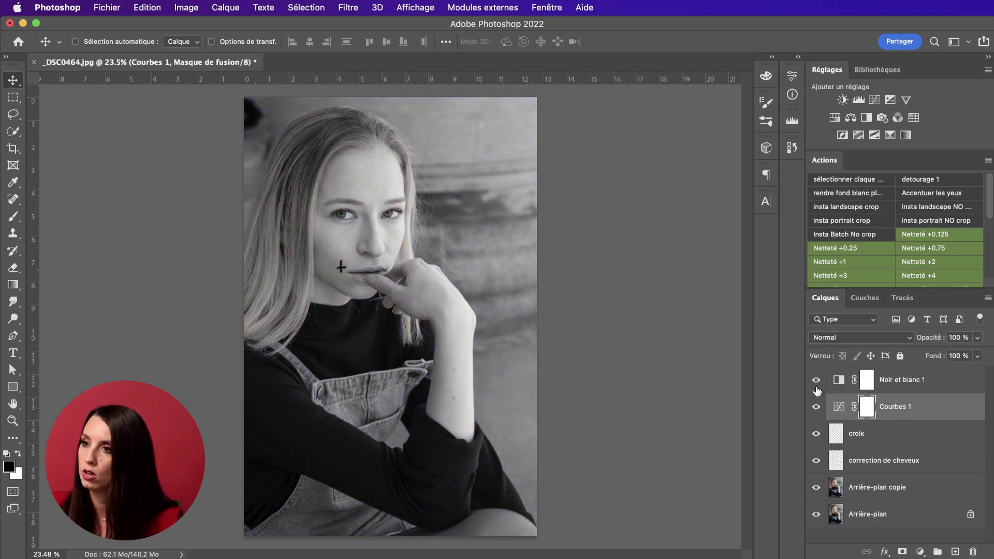
{"action": "left_click_drag", "start_coordinate": [908, 399], "coordinate": [883, 382]}
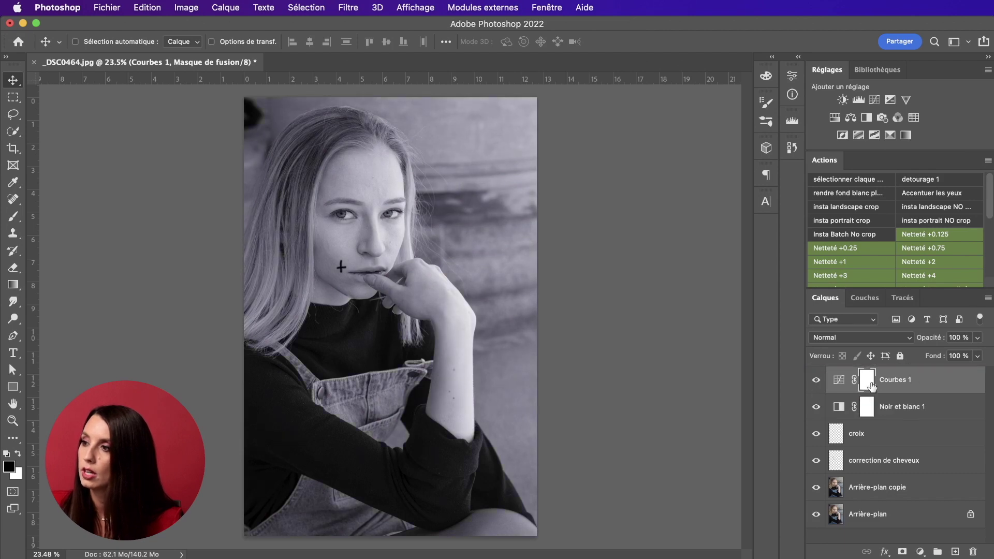
Step: Compare the portrait with the Noir et blanc 1 and Courbes 1 layers hidden and shown in turn
{"action": "left_click", "coordinate": [816, 408]}
{"action": "left_click", "coordinate": [816, 408]}
{"action": "left_click", "coordinate": [817, 381]}
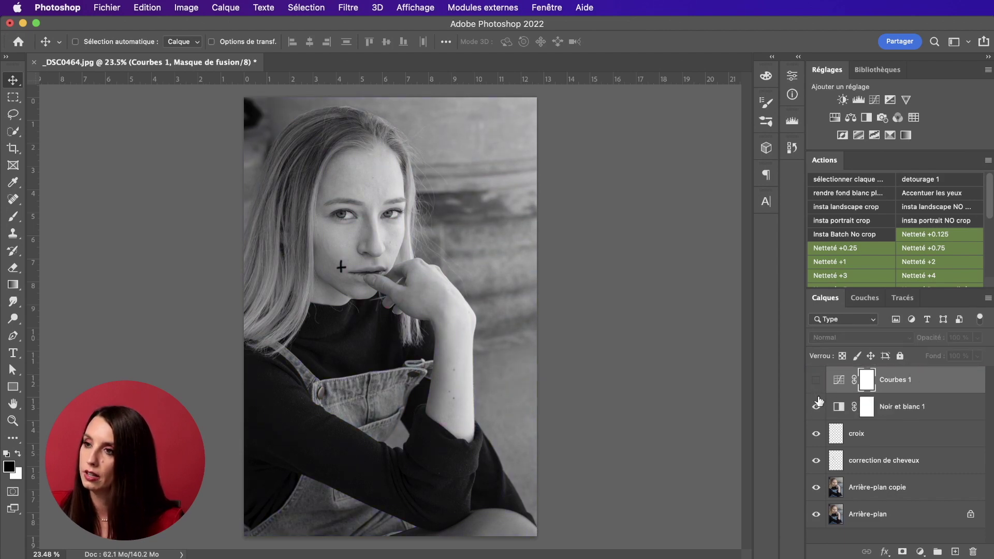
{"action": "left_click", "coordinate": [817, 381]}
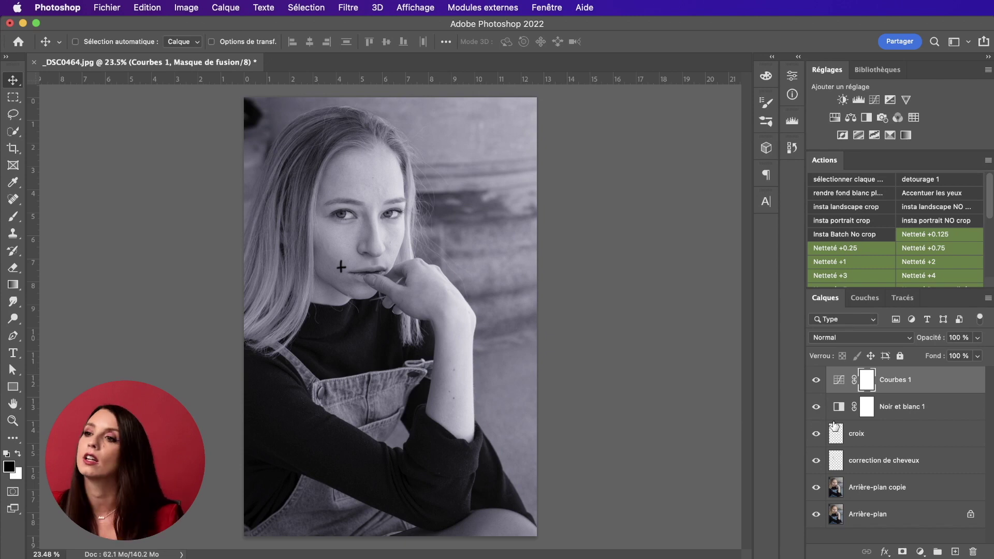
{"action": "mouse_move", "coordinate": [896, 386]}
{"action": "left_mouse_down"}
{"action": "mouse_move", "coordinate": [914, 383]}
{"action": "mouse_move", "coordinate": [905, 419]}
{"action": "mouse_move", "coordinate": [921, 404]}
{"action": "mouse_move", "coordinate": [906, 400]}
{"action": "mouse_move", "coordinate": [912, 382]}
{"action": "left_mouse_up"}
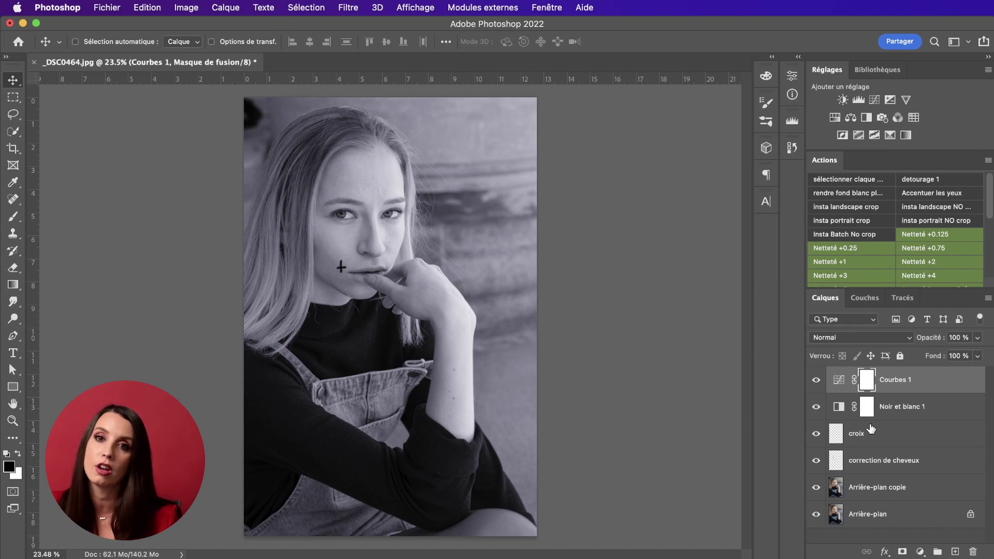
{"action": "left_click", "coordinate": [816, 408]}
{"action": "left_click", "coordinate": [816, 409]}
{"action": "left_click", "coordinate": [817, 409]}
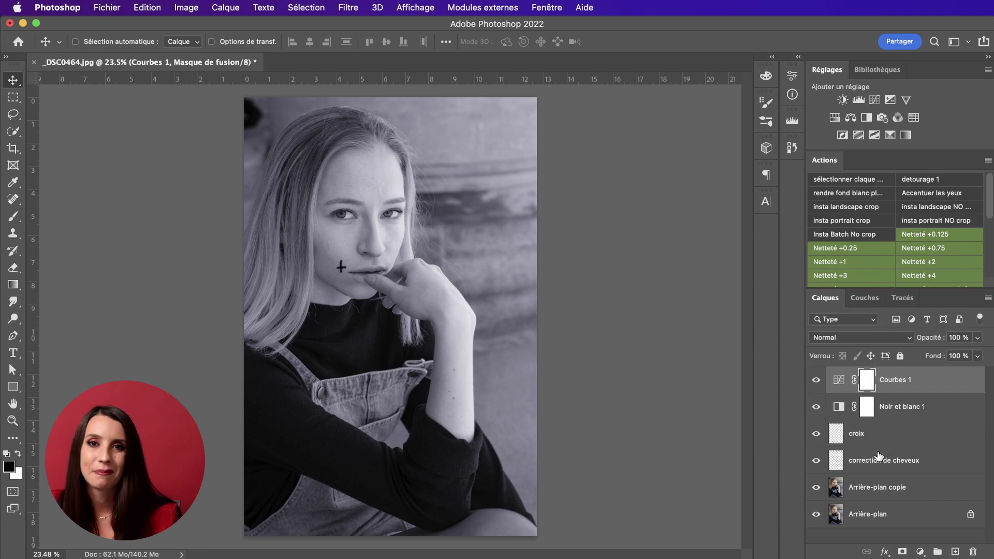
Step: Select the masks of Noir et blanc 1 and Courbes 1 and check each layer's effect by toggling its visibility
{"action": "left_click", "coordinate": [870, 400]}
{"action": "left_click", "coordinate": [869, 386]}
{"action": "left_click", "coordinate": [870, 409]}
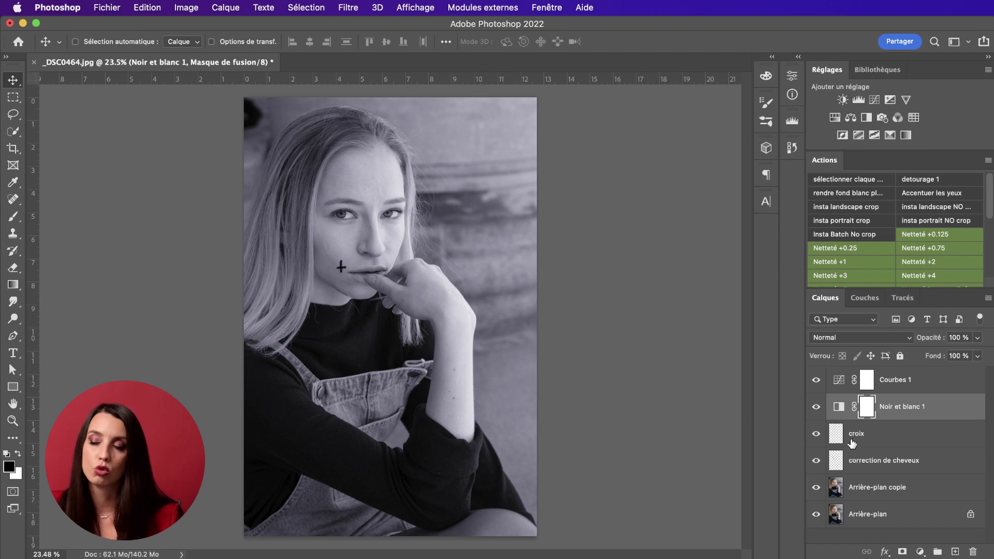
{"action": "left_click", "coordinate": [814, 409]}
{"action": "left_click", "coordinate": [813, 412]}
{"action": "left_click", "coordinate": [817, 382]}
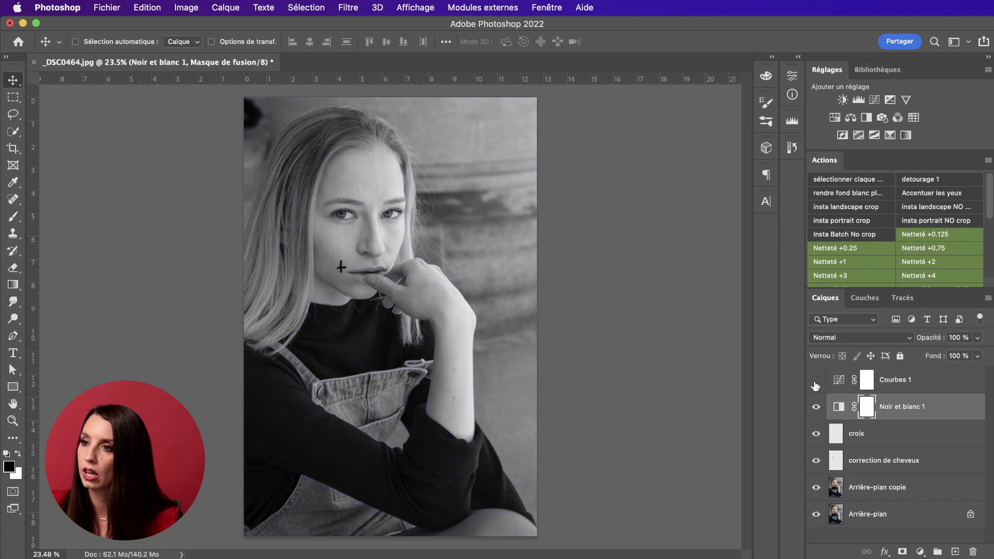
{"action": "left_click", "coordinate": [870, 385]}
{"action": "left_click", "coordinate": [816, 382]}
{"action": "left_click", "coordinate": [816, 382]}
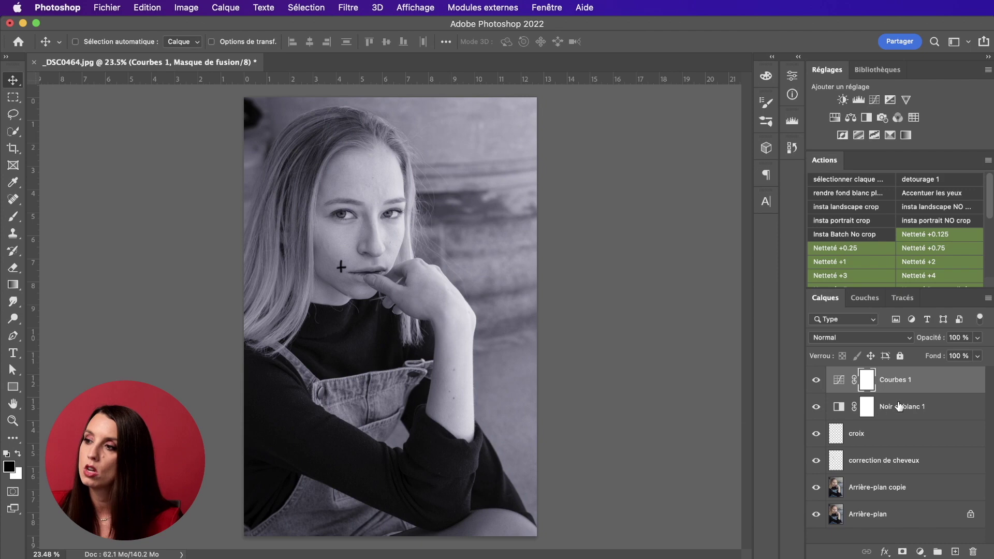
Step: Paint black over the face and hair on the Courbes 1 mask with a size 805 brush, and compare with the layer hidden
{"action": "left_click", "coordinate": [13, 216]}
{"action": "mouse_move", "coordinate": [337, 222]}
{"action": "left_mouse_down"}
{"action": "mouse_move", "coordinate": [355, 223]}
{"action": "mouse_move", "coordinate": [352, 191]}
{"action": "left_mouse_up"}
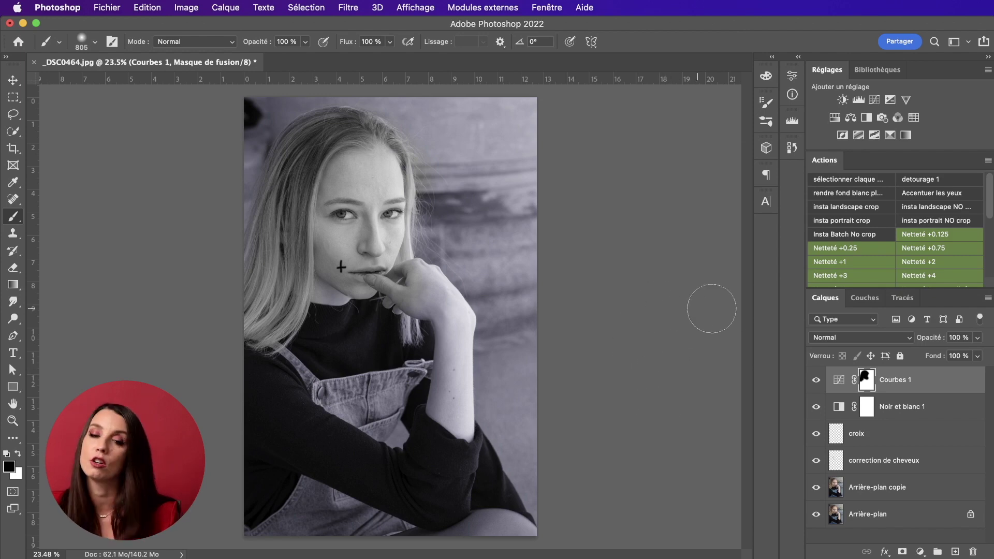
{"action": "left_click", "coordinate": [817, 382]}
{"action": "left_click", "coordinate": [816, 381]}
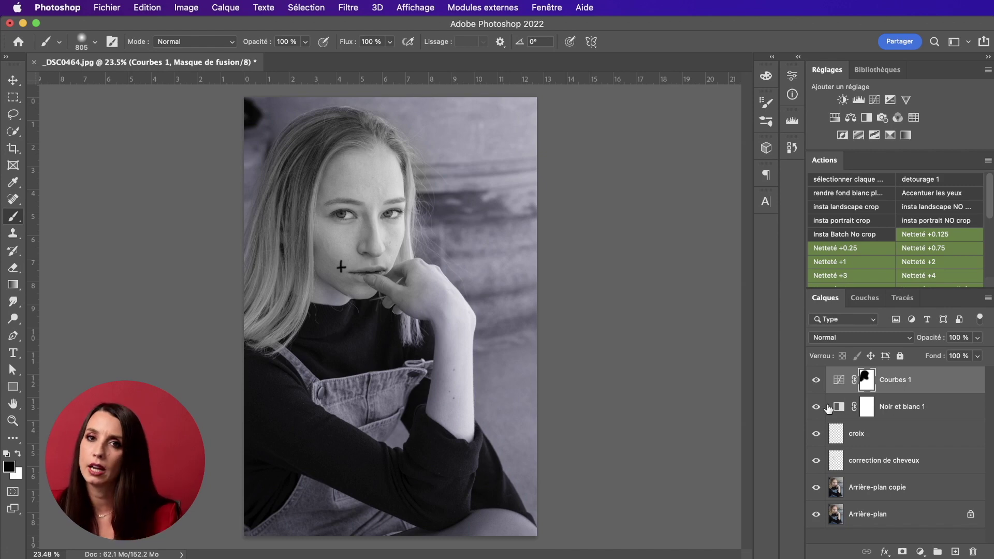
{"action": "mouse_move", "coordinate": [911, 390]}
{"action": "left_mouse_down"}
{"action": "mouse_move", "coordinate": [904, 422]}
{"action": "mouse_move", "coordinate": [906, 386]}
{"action": "left_mouse_up"}
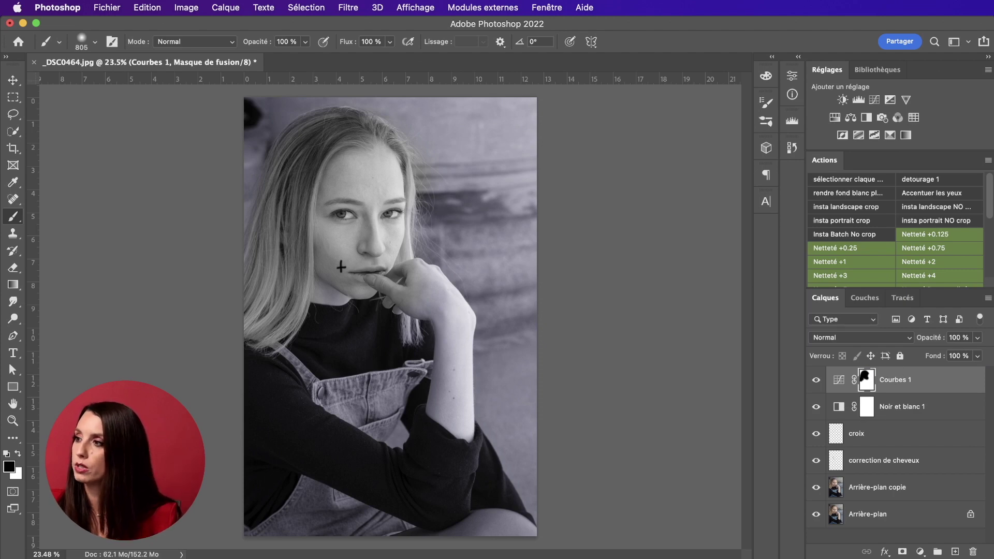
{"action": "key", "text": "super+Tab"}
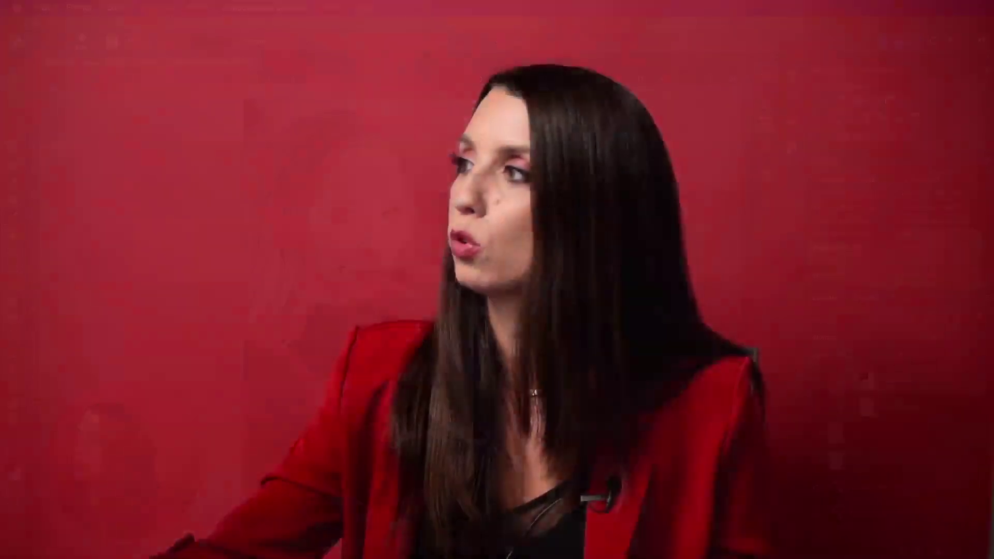